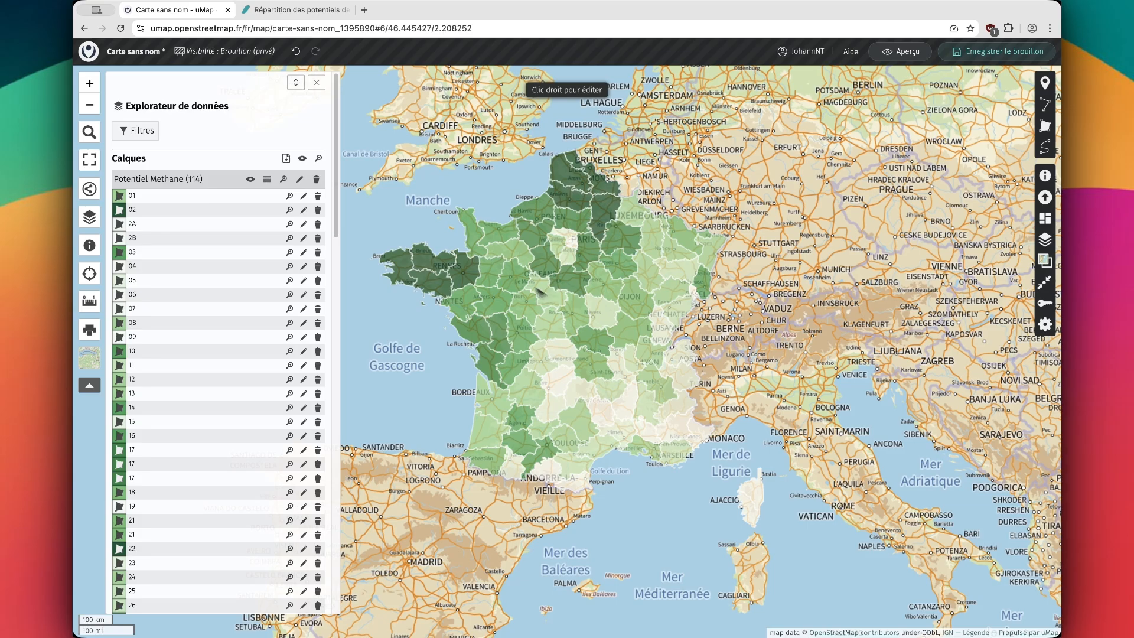
Step: Define a manual popup template for the Potentiel Methane layer with {production_methane} as the heading, and check a department's popup
{"action": "left_click", "coordinate": [300, 179]}
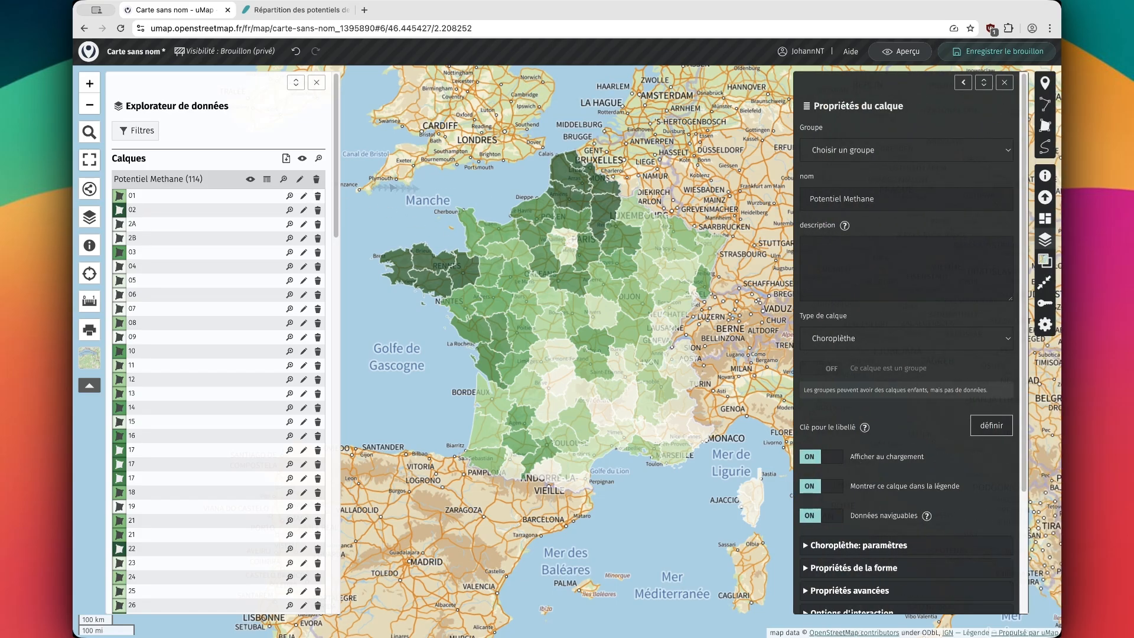
{"action": "scroll", "coordinate": [897, 429], "scroll_direction": "down", "scroll_amount": 3}
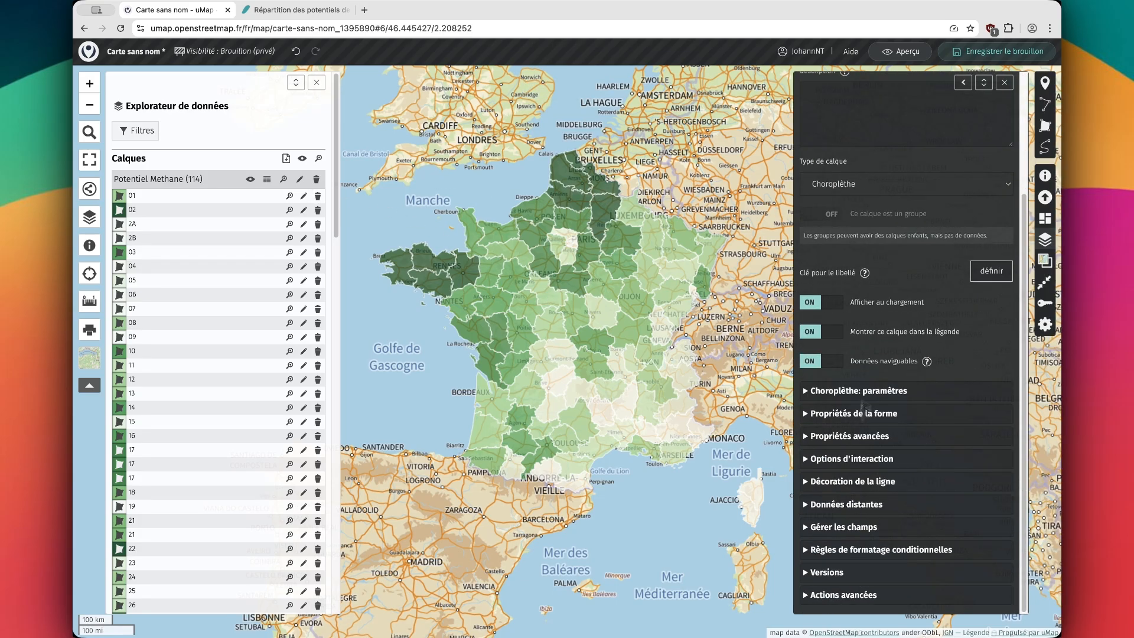
{"action": "left_click", "coordinate": [846, 464]}
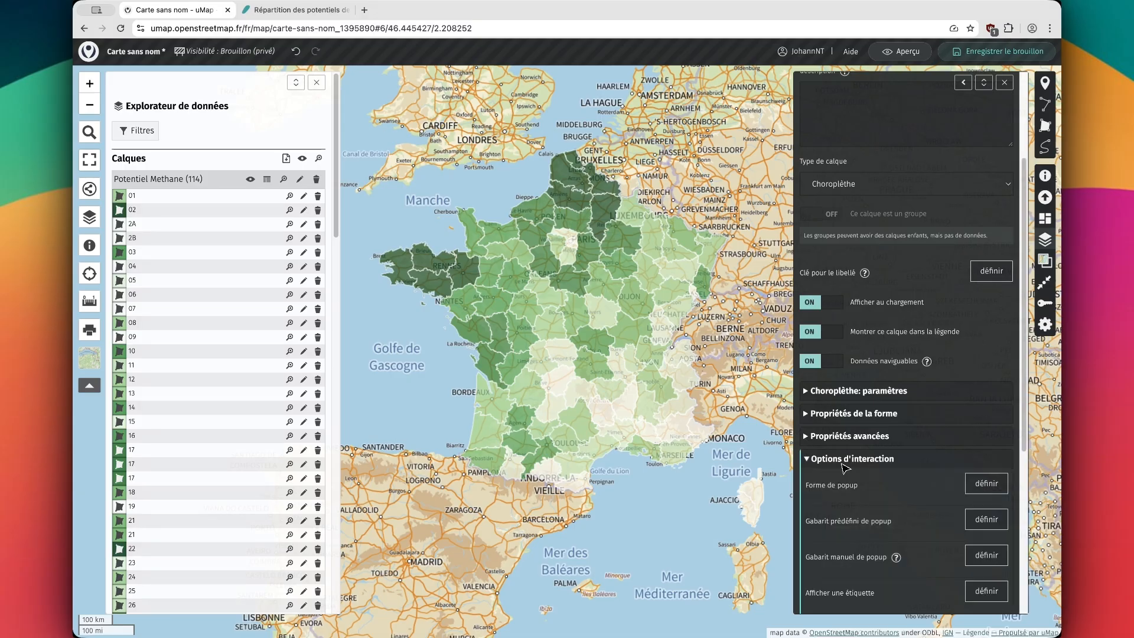
{"action": "scroll", "coordinate": [846, 467], "scroll_direction": "down", "scroll_amount": 4}
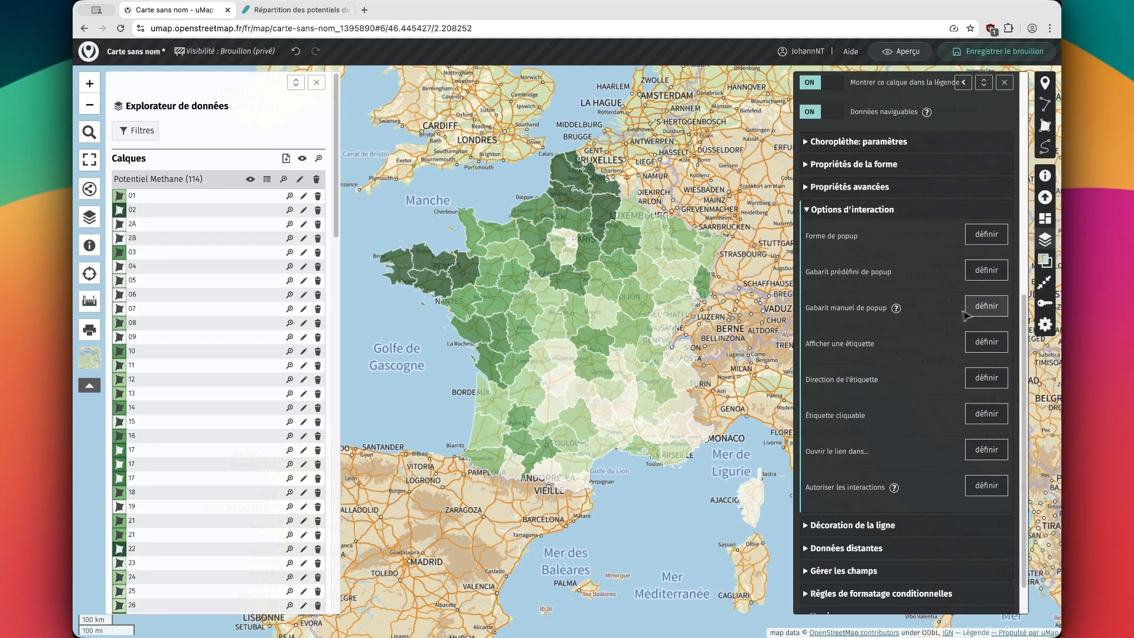
{"action": "left_click", "coordinate": [985, 306]}
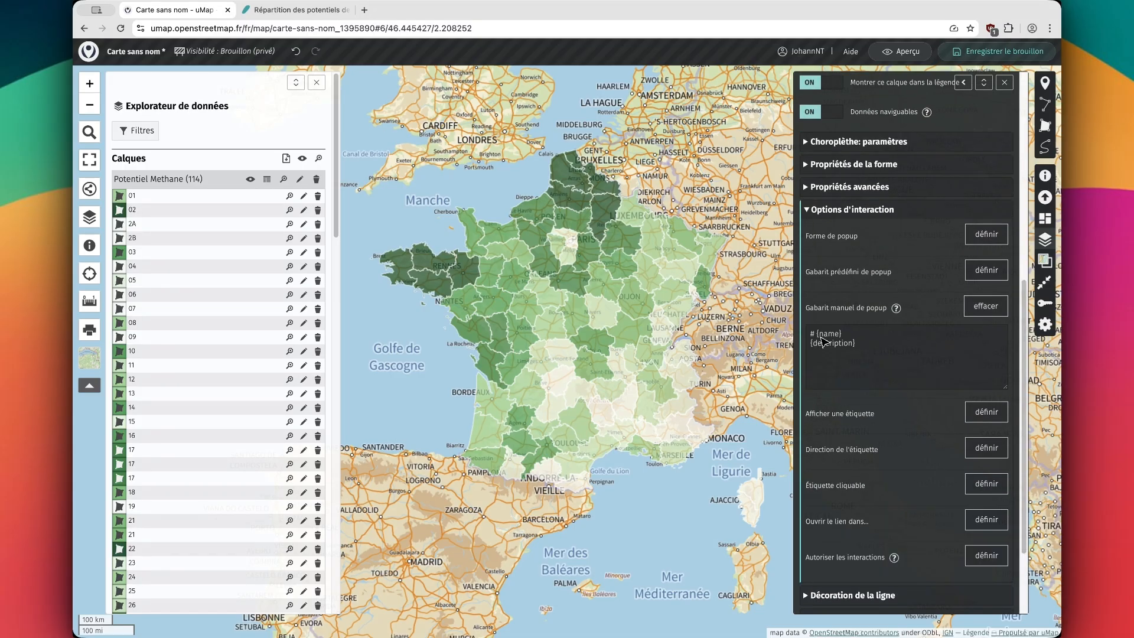
{"action": "scroll", "coordinate": [864, 440], "scroll_direction": "up", "scroll_amount": 2}
{"action": "left_click", "coordinate": [536, 306]}
{"action": "left_click", "coordinate": [558, 323]}
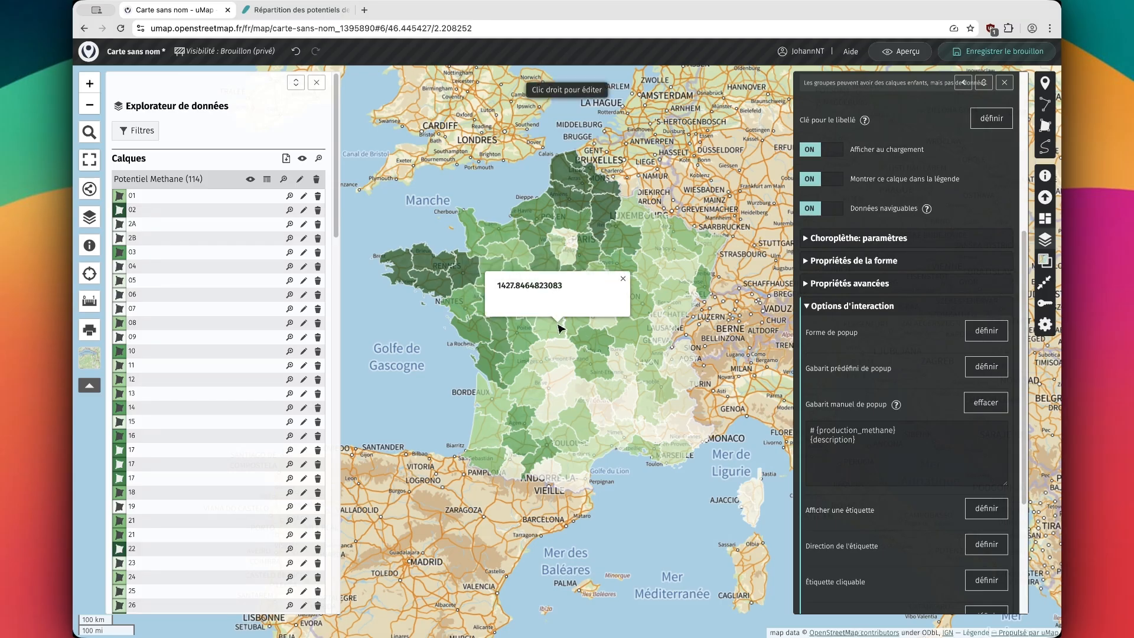
Step: Consult the template formatting help, add the text "Production Methane" before the heading variable, and check a department's popup
{"action": "left_click", "coordinate": [814, 438]}
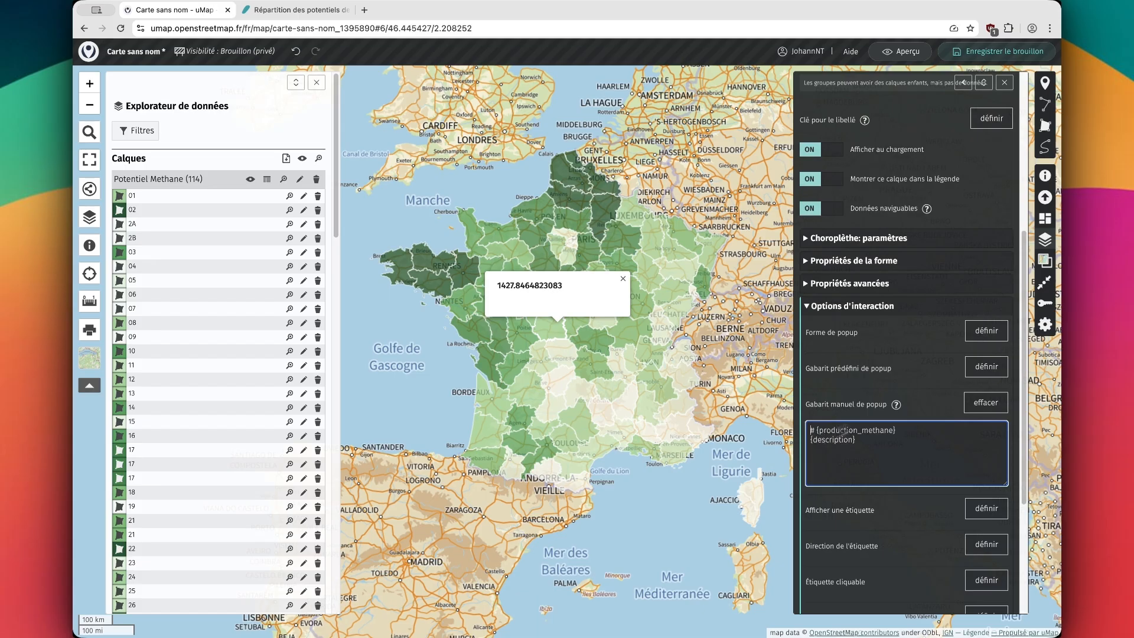
{"action": "left_click", "coordinate": [895, 404]}
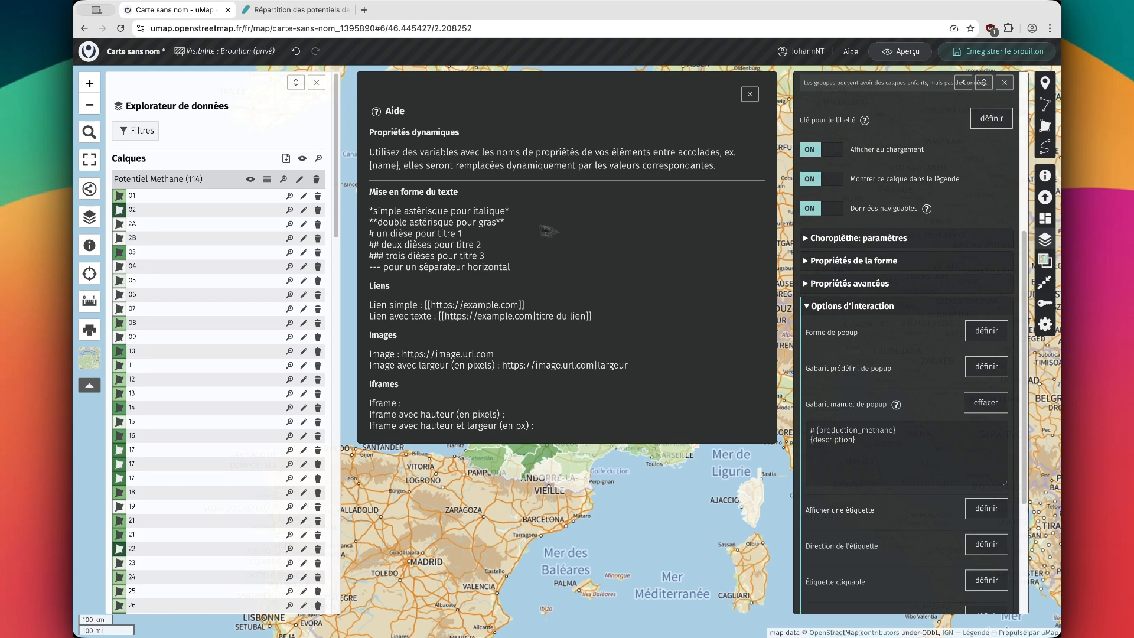
{"action": "left_click", "coordinate": [750, 93]}
{"action": "left_click", "coordinate": [823, 440]}
{"action": "type", "text": "Productiopon"}
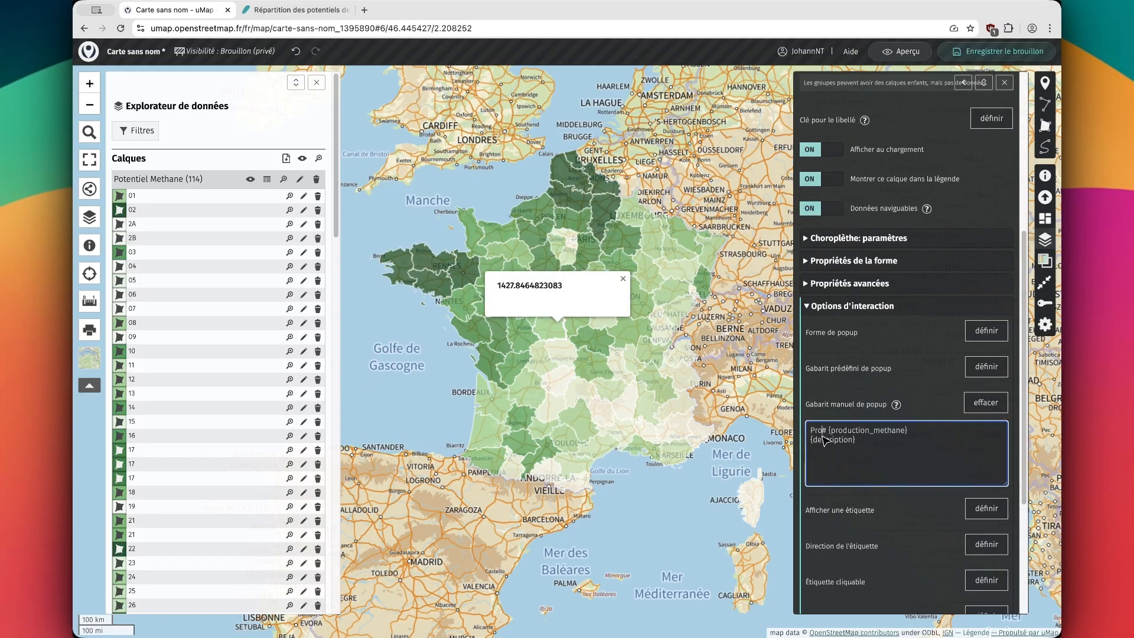
{"action": "key", "text": "BackSpace"}
{"action": "key", "text": "BackSpace"}
{"action": "key", "text": "BackSpace"}
{"action": "key", "text": "BackSpace"}
{"action": "type", "text": "on Methane"}
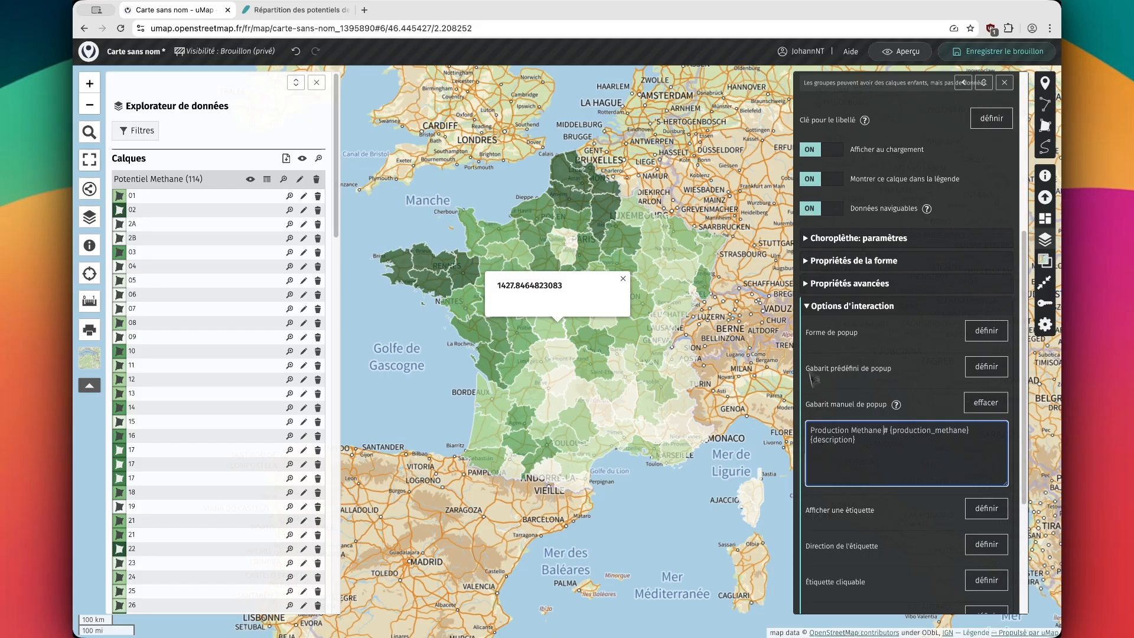
{"action": "left_click", "coordinate": [595, 377]}
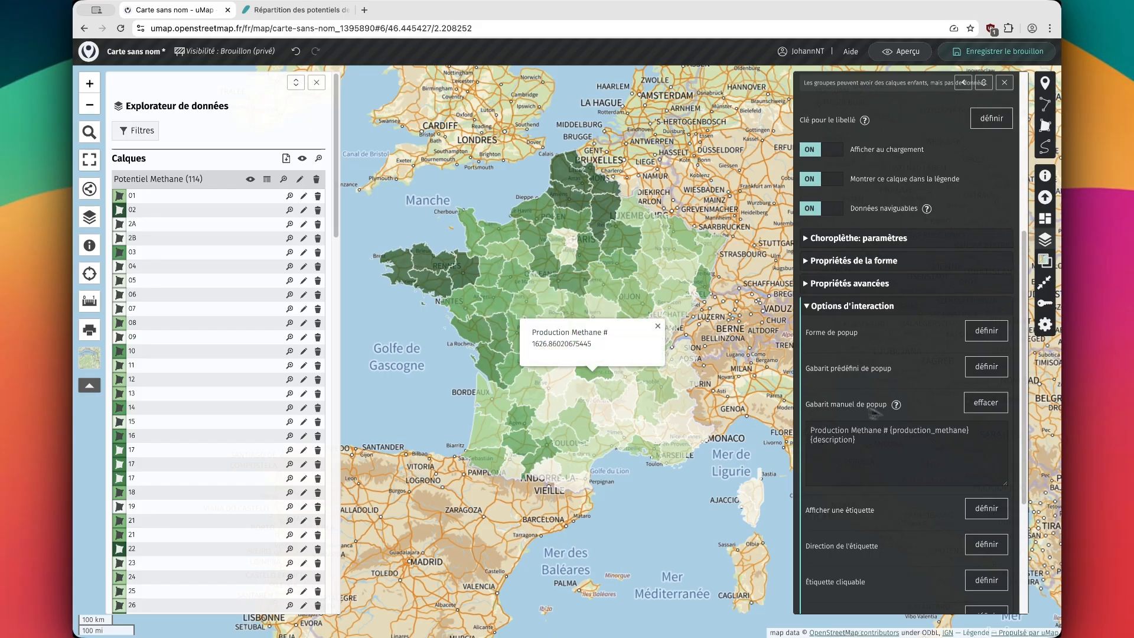
Step: Put the # {production_methane} heading on its own line below "Production Methane" and check a department's popup
{"action": "left_click", "coordinate": [884, 431]}
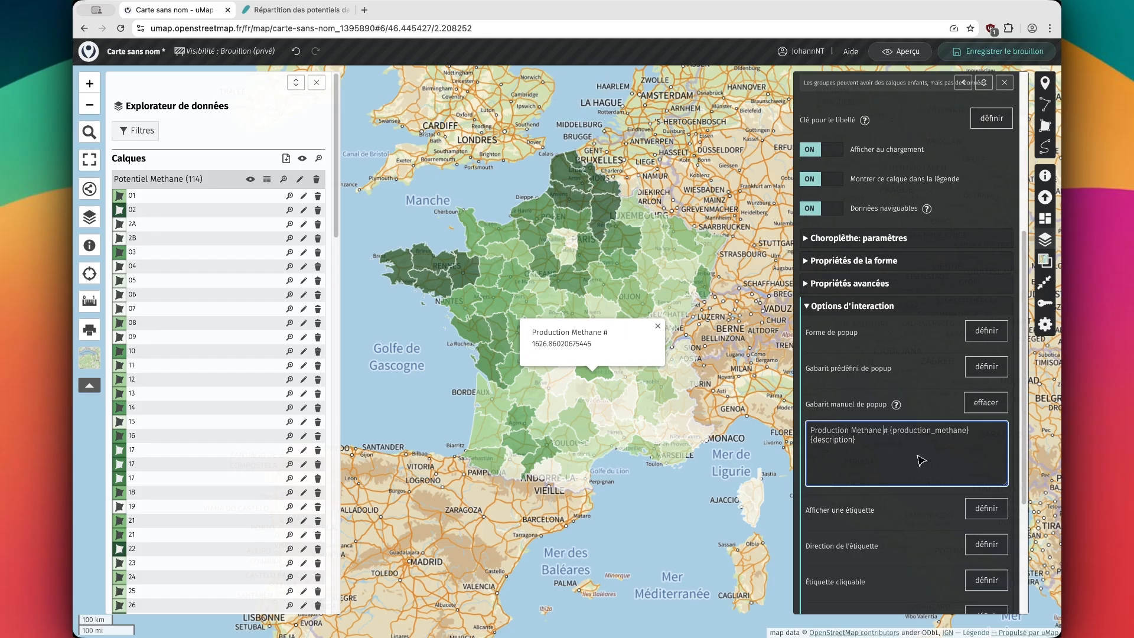
{"action": "key", "text": "Return"}
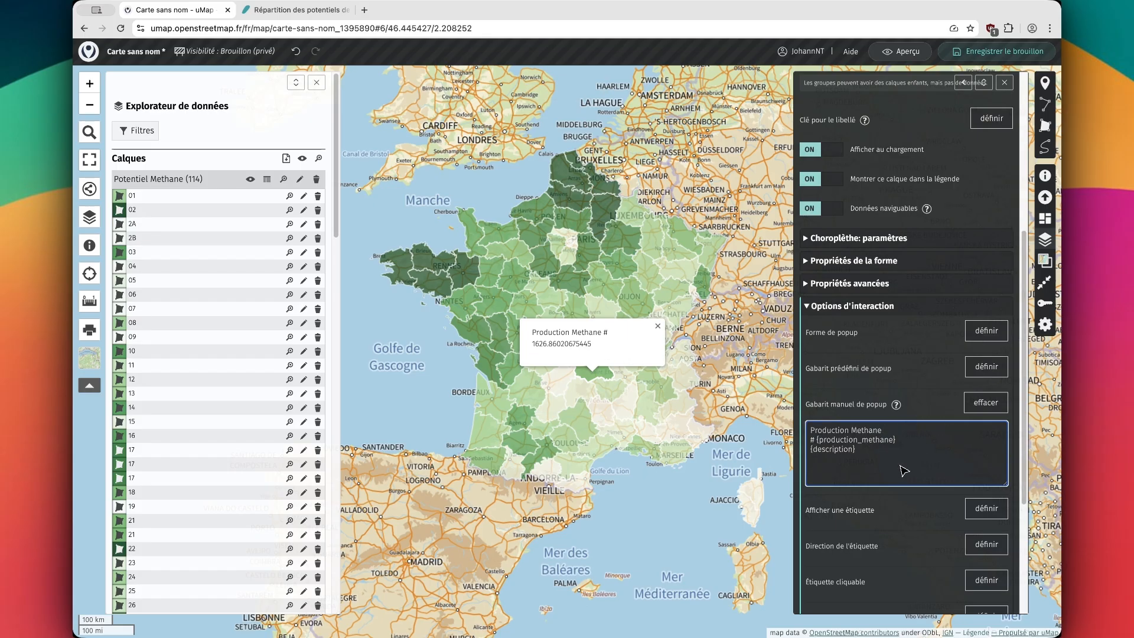
{"action": "left_click", "coordinate": [556, 286]}
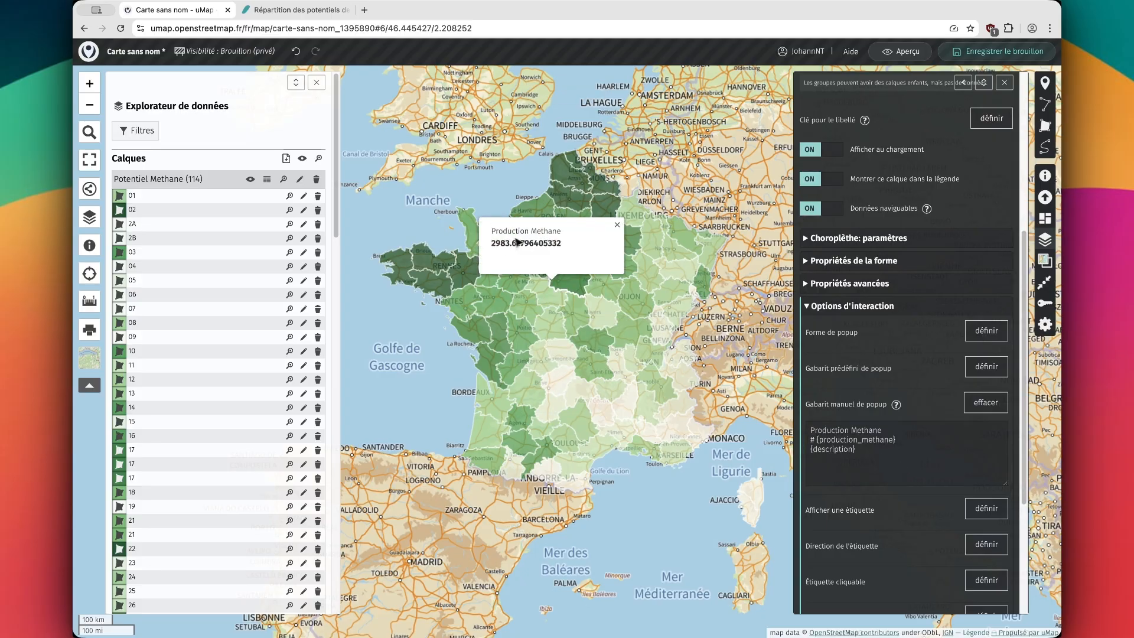
Step: Format the "Production Methane" line as a level 1 heading and check the popups of several departments
{"action": "left_click", "coordinate": [815, 437]}
{"action": "type", "text": "#"}
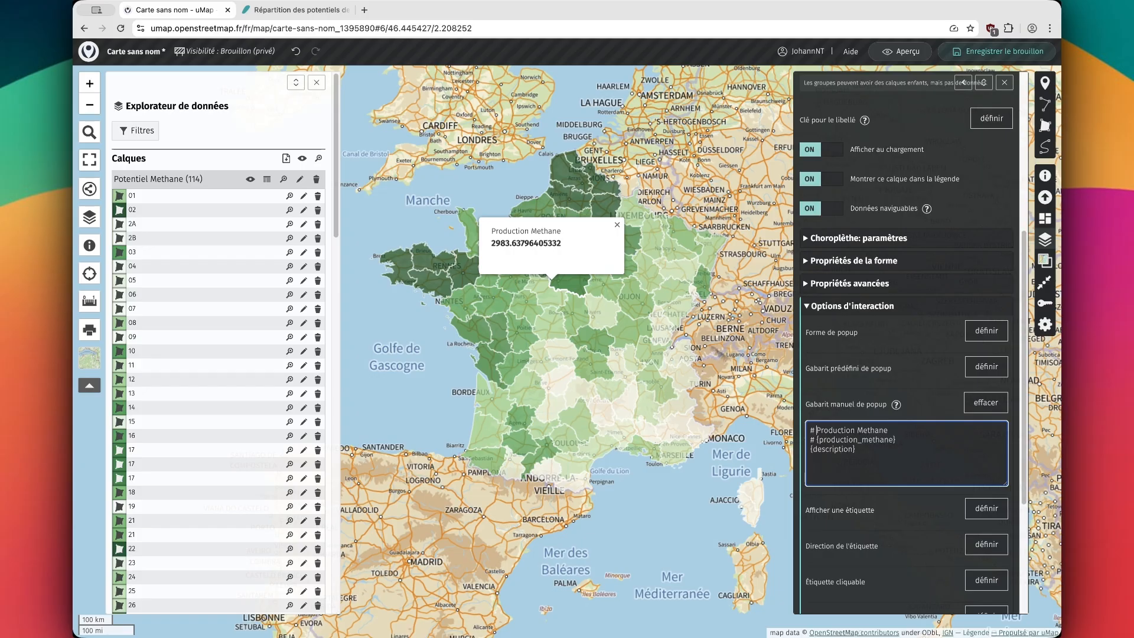
{"action": "left_click", "coordinate": [595, 360]}
{"action": "left_click", "coordinate": [484, 314]}
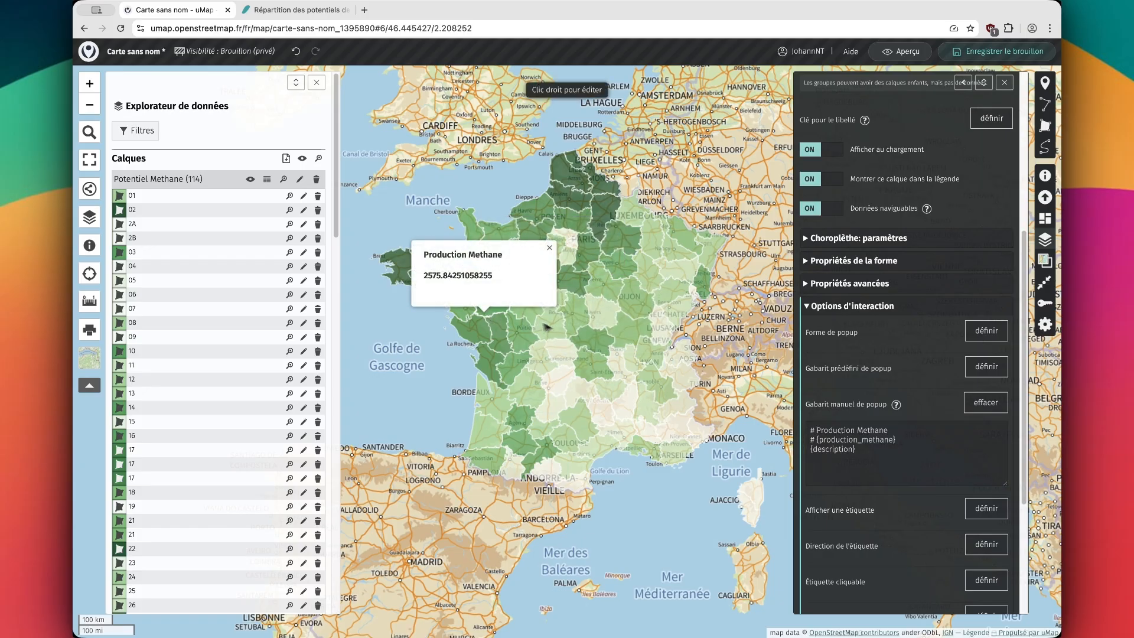
{"action": "left_click", "coordinate": [570, 326]}
Step: Replace the # before {production_methane} with an asterisk and check the popups of several departments
{"action": "left_click", "coordinate": [813, 447]}
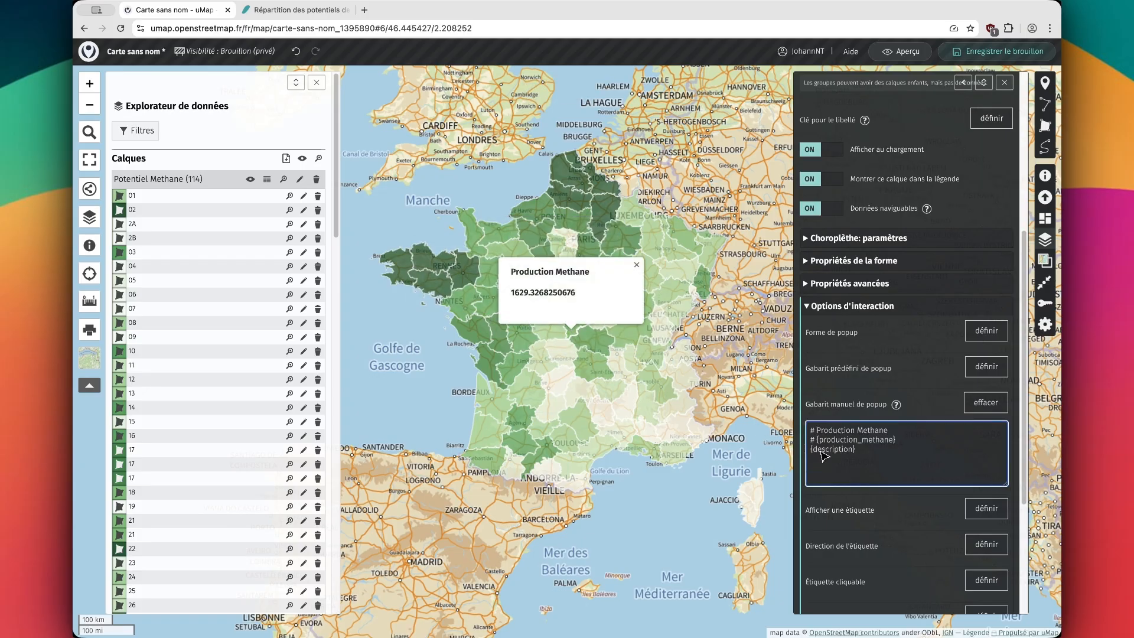
{"action": "key", "text": "BackSpace"}
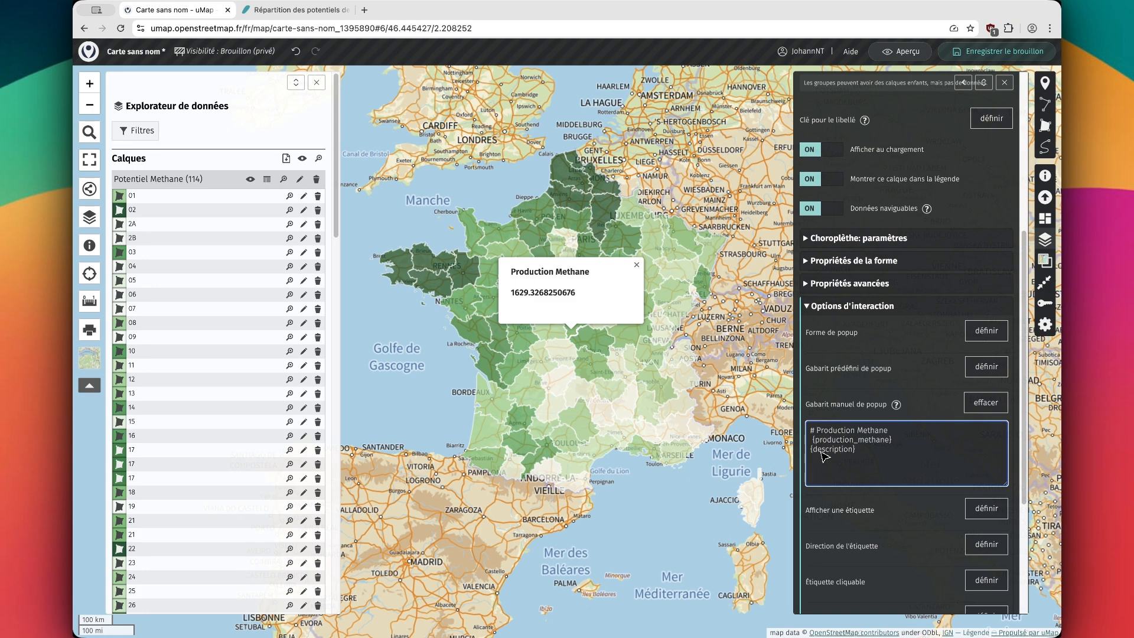
{"action": "type", "text": "*"}
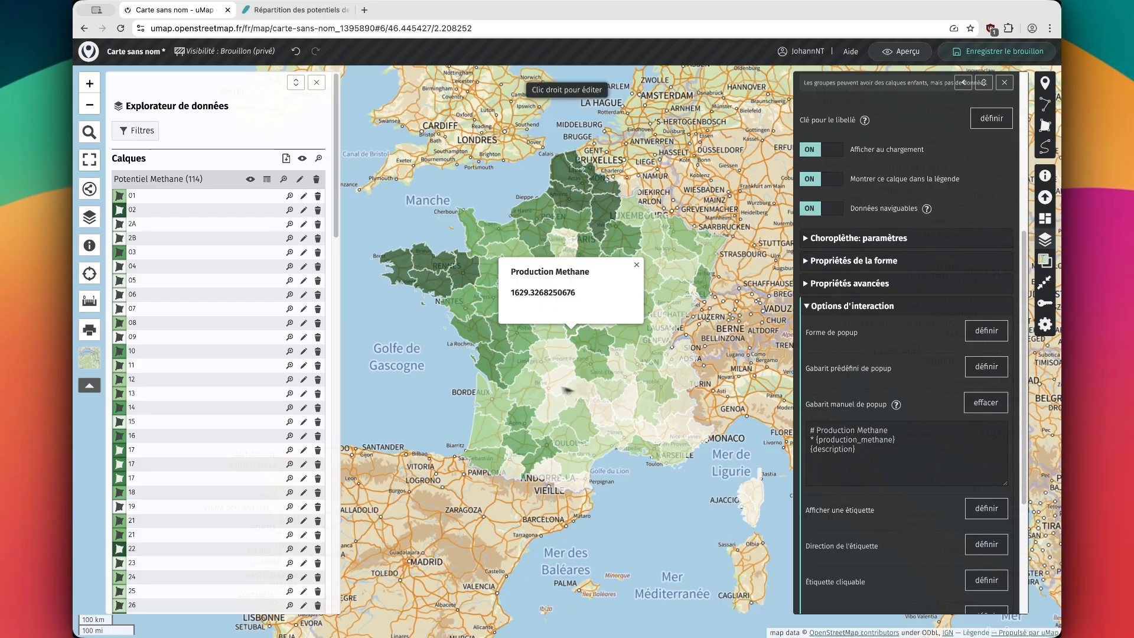
{"action": "left_click", "coordinate": [531, 370]}
{"action": "left_click", "coordinate": [547, 255]}
{"action": "left_click", "coordinate": [593, 404]}
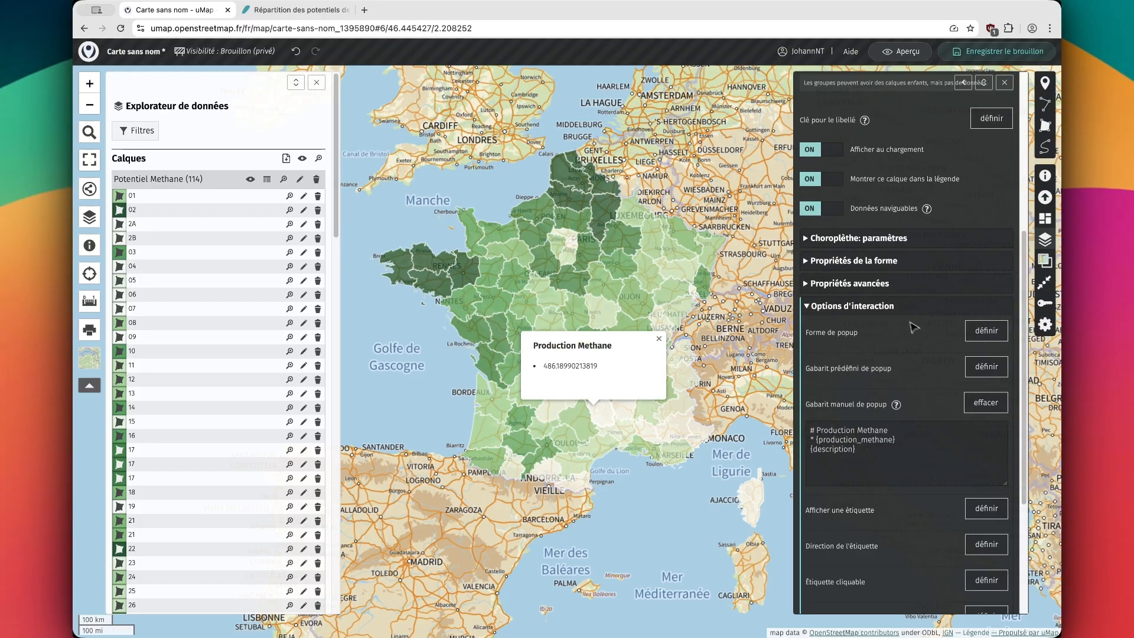
Step: Consult the formatting help, try italics by enclosing {production_methane} in single asterisks without spaces, and check the popups
{"action": "left_click", "coordinate": [896, 404]}
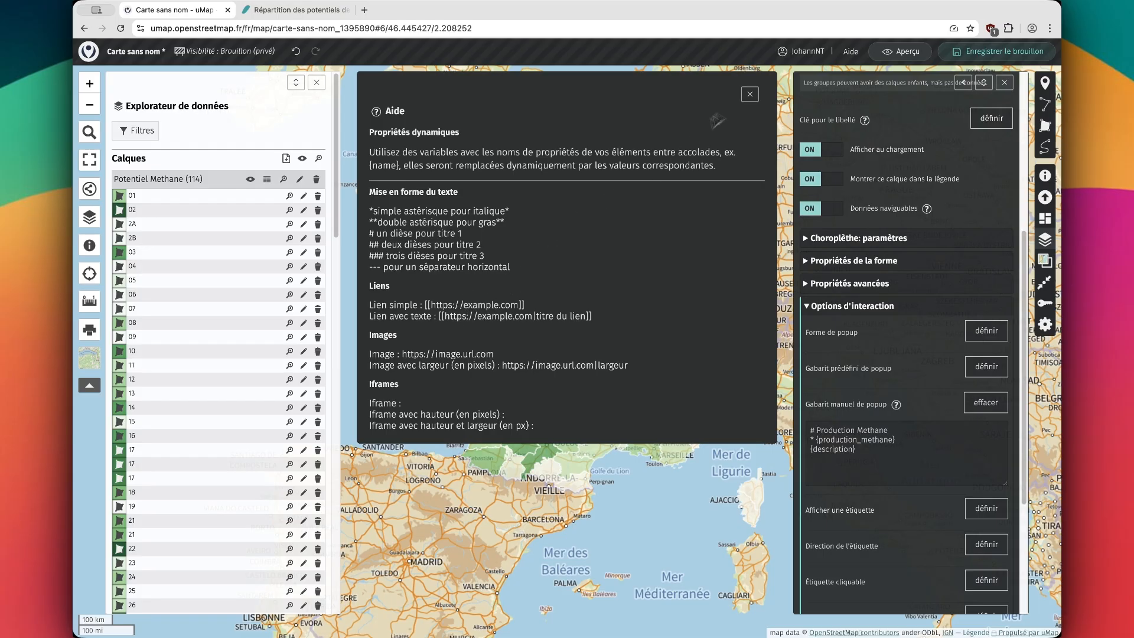
{"action": "left_click", "coordinate": [750, 95]}
{"action": "left_click", "coordinate": [818, 446]}
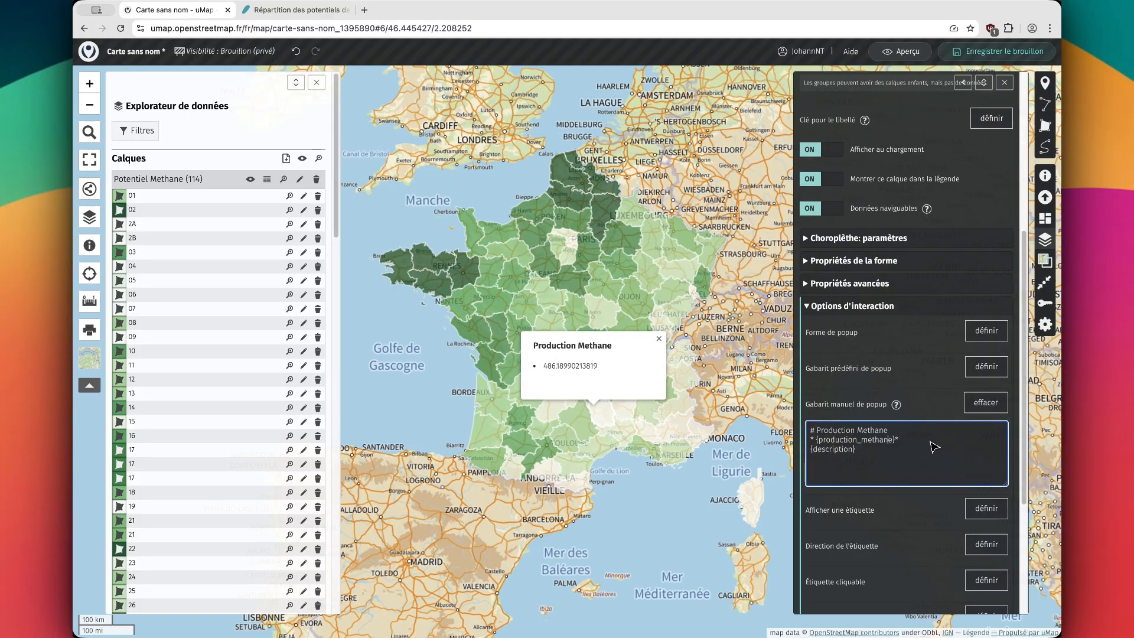
{"action": "key", "text": "BackSpace"}
{"action": "left_click", "coordinate": [534, 305]}
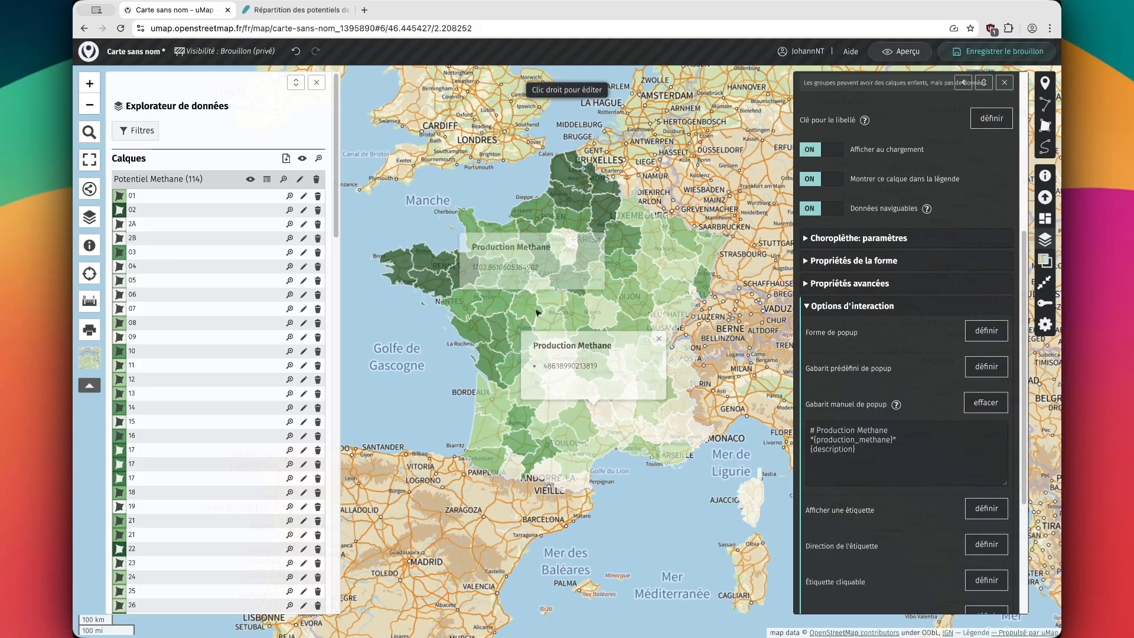
{"action": "left_click", "coordinate": [578, 315]}
Step: Revert the {production_methane} line from italics to a bullet by restoring the space and removing the trailing asterisk
{"action": "left_click", "coordinate": [817, 444]}
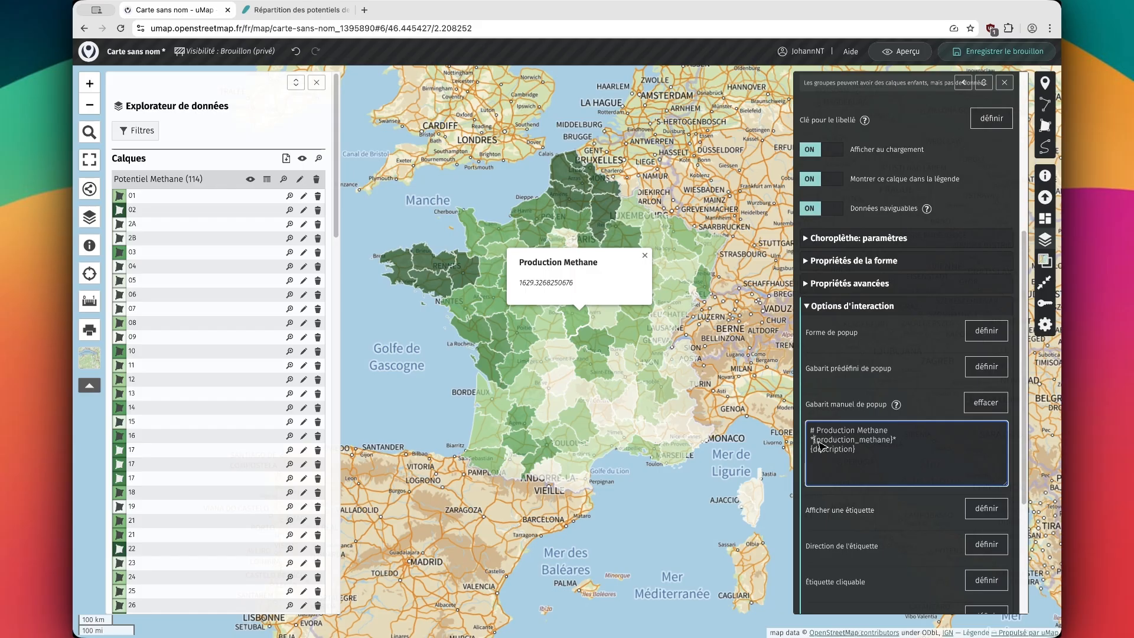
{"action": "left_click", "coordinate": [555, 354]}
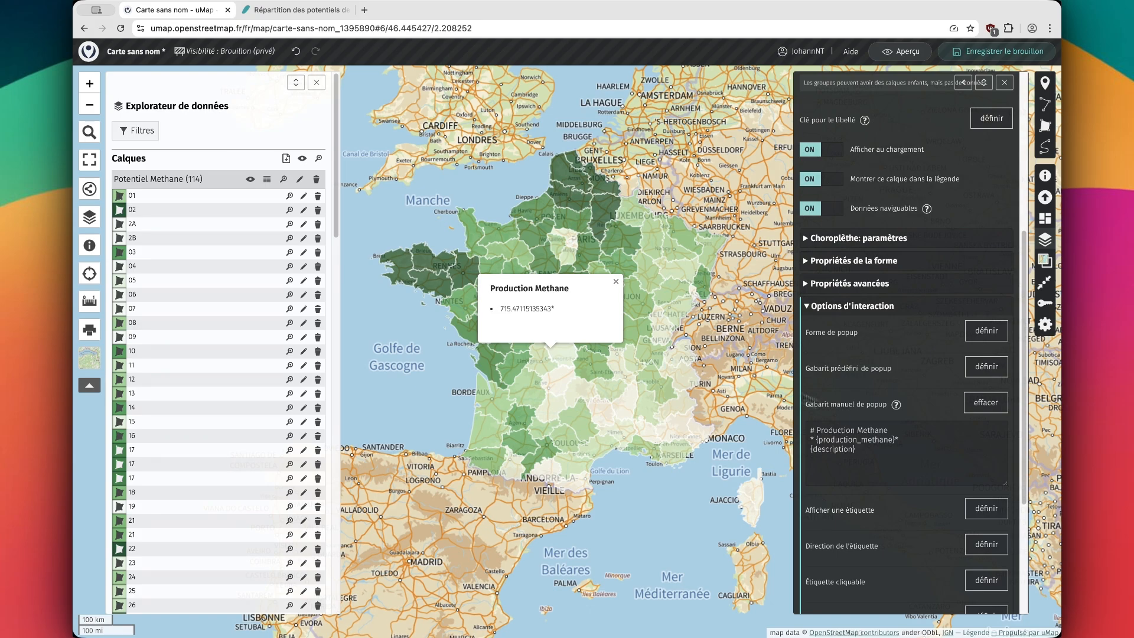
{"action": "left_click", "coordinate": [905, 439]}
{"action": "key", "text": "BackSpace"}
Step: Open the link syntax help, switch to the ODRÉ methanisation dataset page, show its data table and copy that view's URL
{"action": "left_click", "coordinate": [896, 404]}
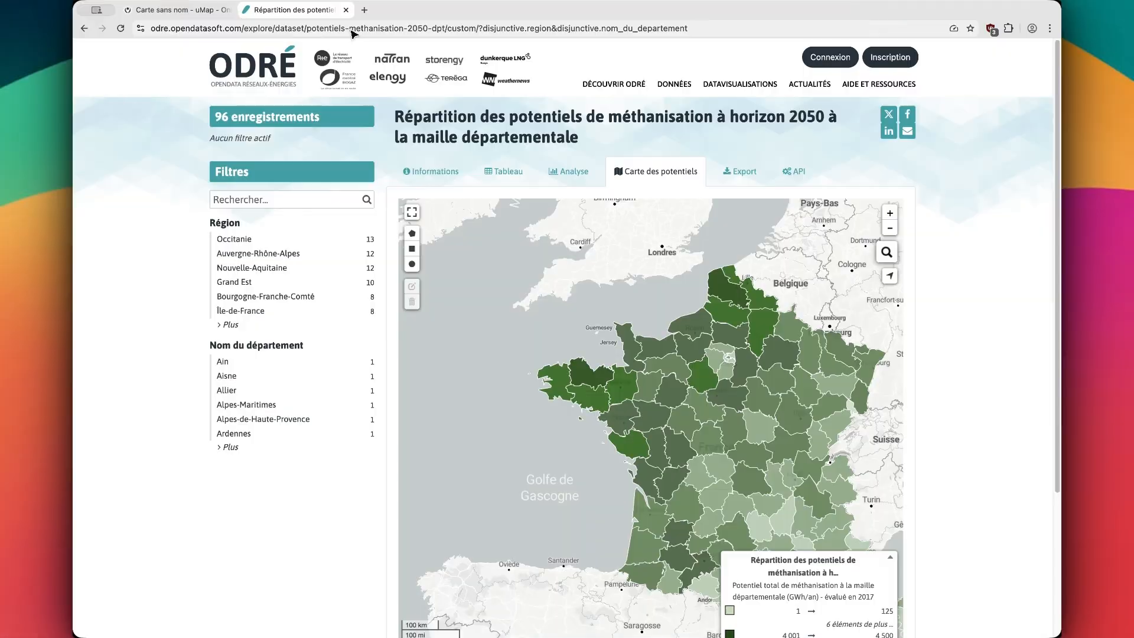
{"action": "left_click", "coordinate": [353, 30]}
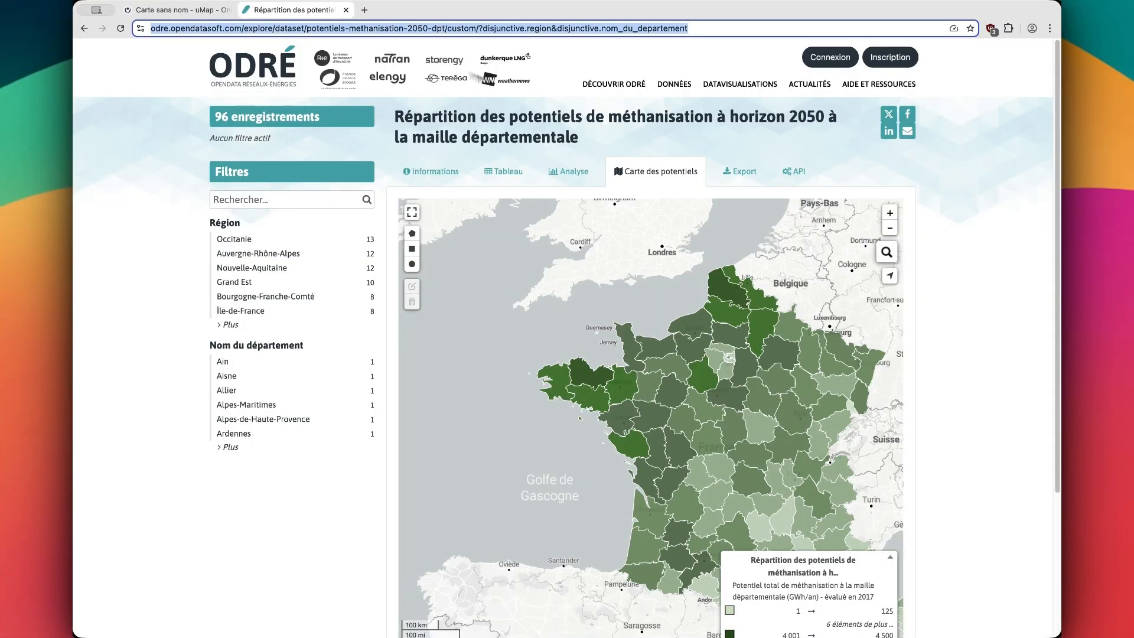
{"action": "left_click", "coordinate": [496, 176]}
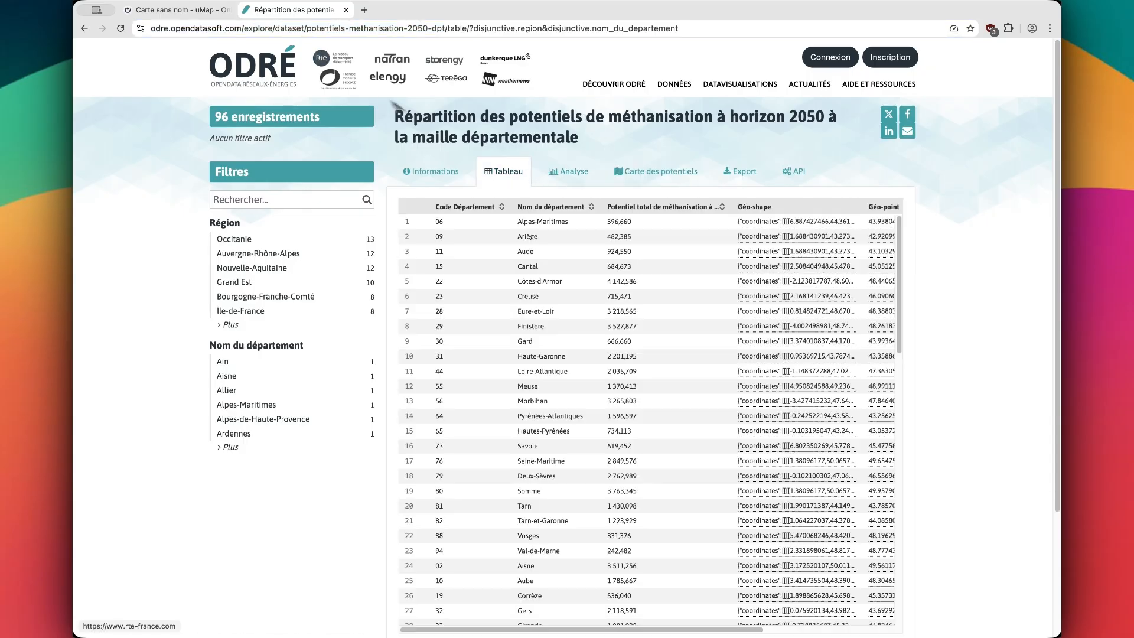
{"action": "left_click", "coordinate": [334, 34]}
{"action": "key", "text": "super+c"}
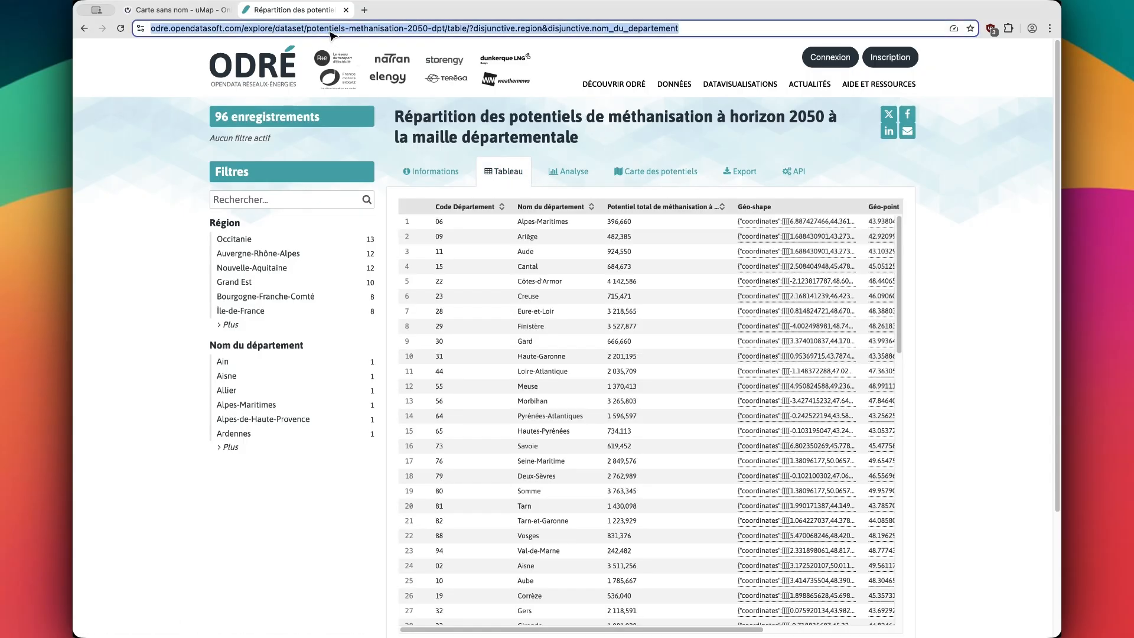
Step: Return to the uMap map and add the copied dataset URL below {description} in the popup template, enclosed in double square brackets
{"action": "left_click", "coordinate": [193, 15]}
{"action": "left_click", "coordinate": [883, 450]}
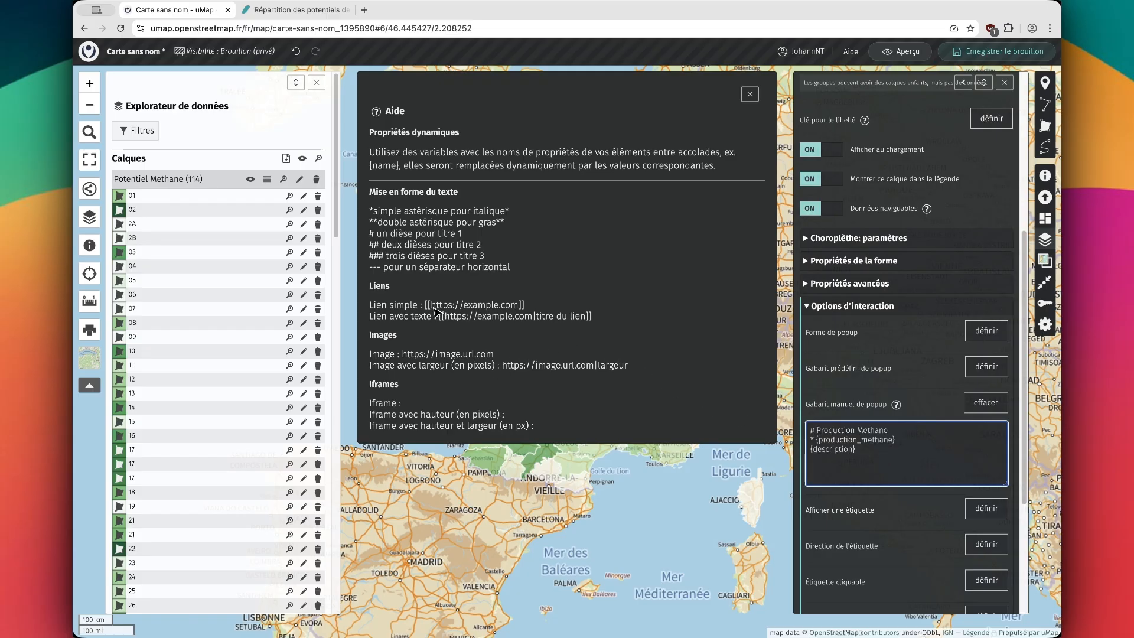
{"action": "left_click_drag", "start_coordinate": [433, 307], "coordinate": [425, 307]}
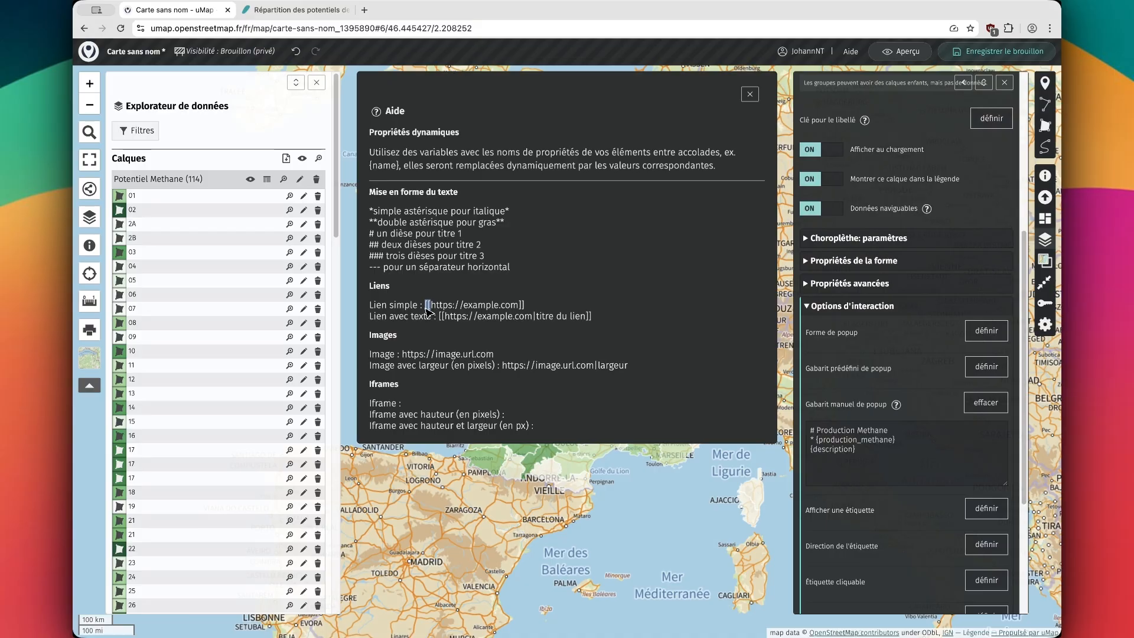
{"action": "left_click", "coordinate": [883, 453]}
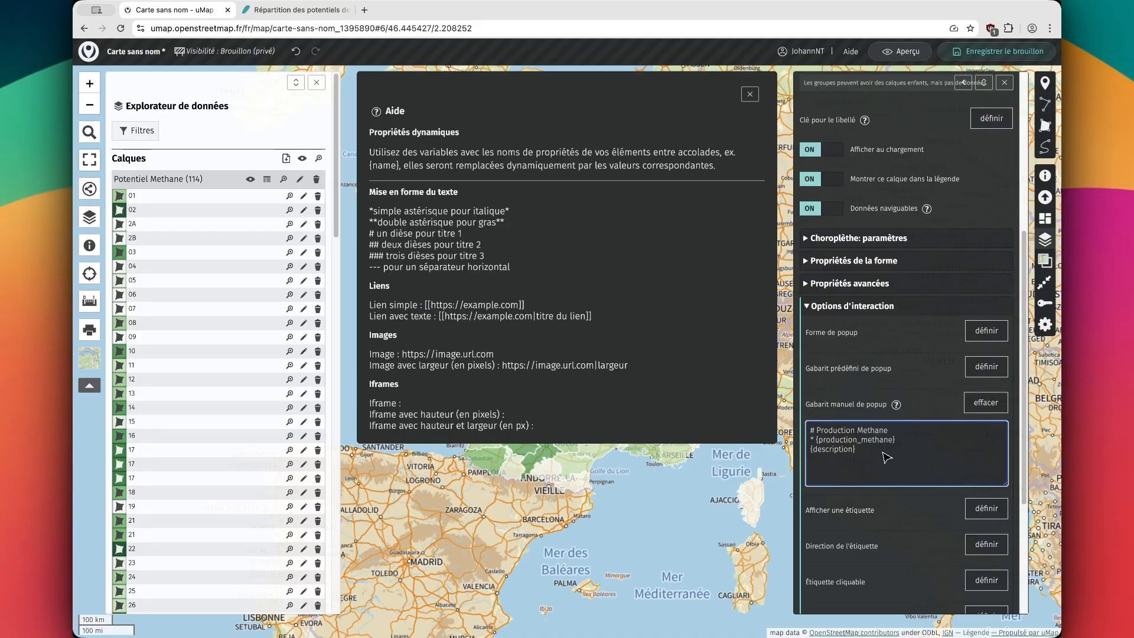
{"action": "key", "text": "super+v"}
{"action": "left_click", "coordinate": [810, 452]}
{"action": "type", "text": "[["}
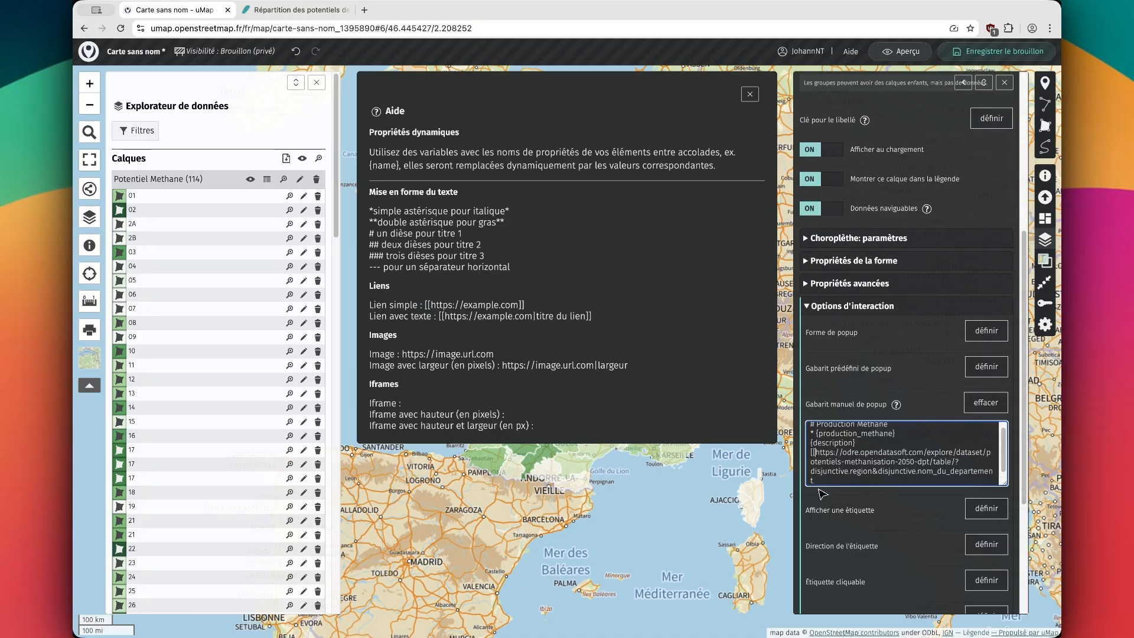
{"action": "left_click", "coordinate": [853, 485]}
{"action": "type", "text": "]]"}
Step: Close the formatting help and test the dataset link from a department's popup
{"action": "left_click", "coordinate": [750, 94]}
{"action": "left_click", "coordinate": [550, 394]}
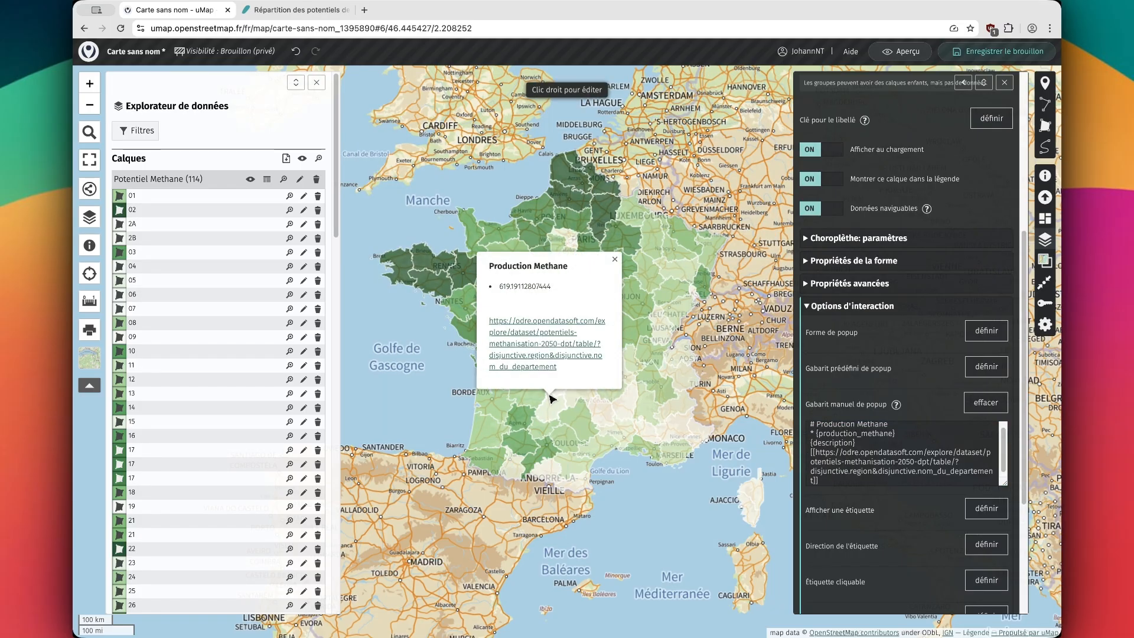
{"action": "left_click", "coordinate": [525, 335]}
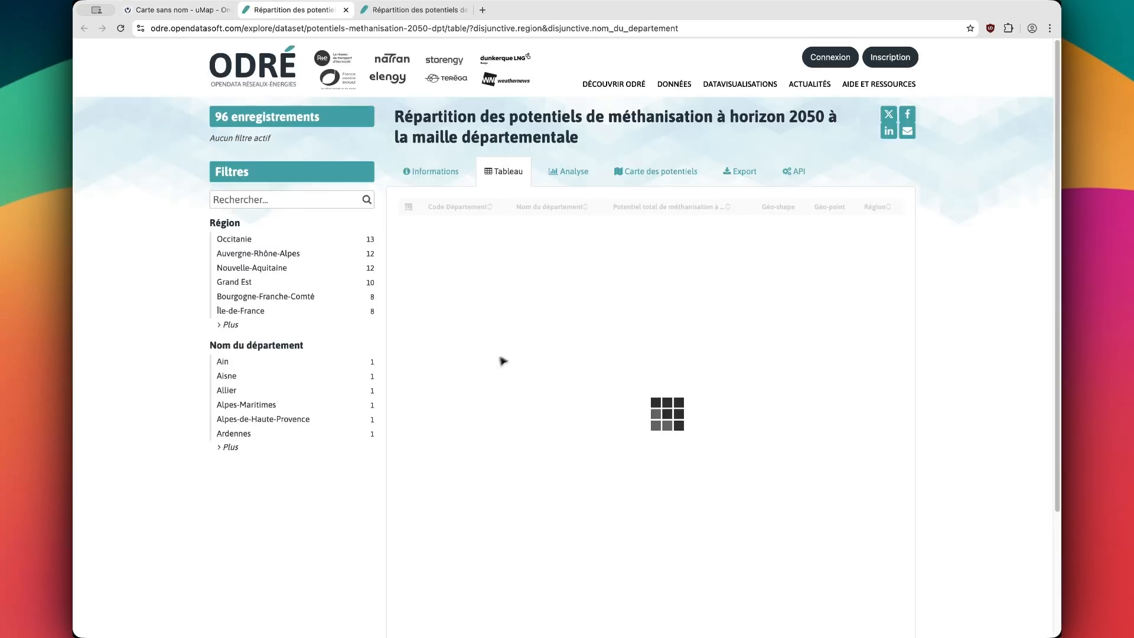
Step: Close the extra dataset page, collapse the interaction options and examine the Potentiel Methane layer's list of fields
{"action": "left_click", "coordinate": [346, 9]}
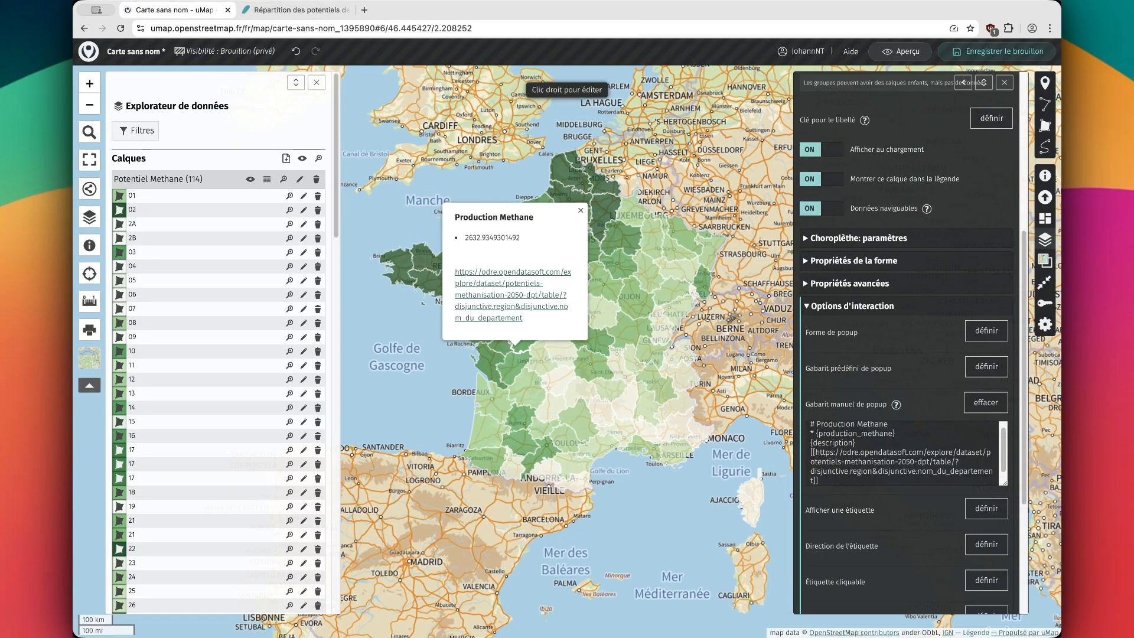
{"action": "left_click", "coordinate": [812, 308]}
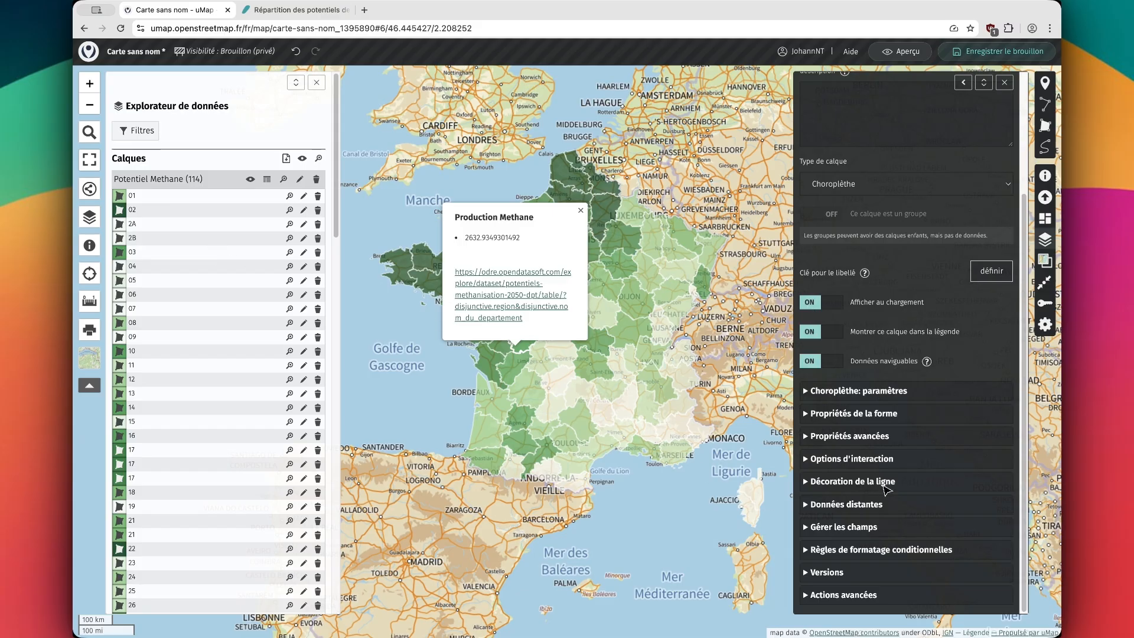
{"action": "left_click", "coordinate": [811, 527]}
{"action": "scroll", "coordinate": [811, 527], "scroll_direction": "down", "scroll_amount": 2}
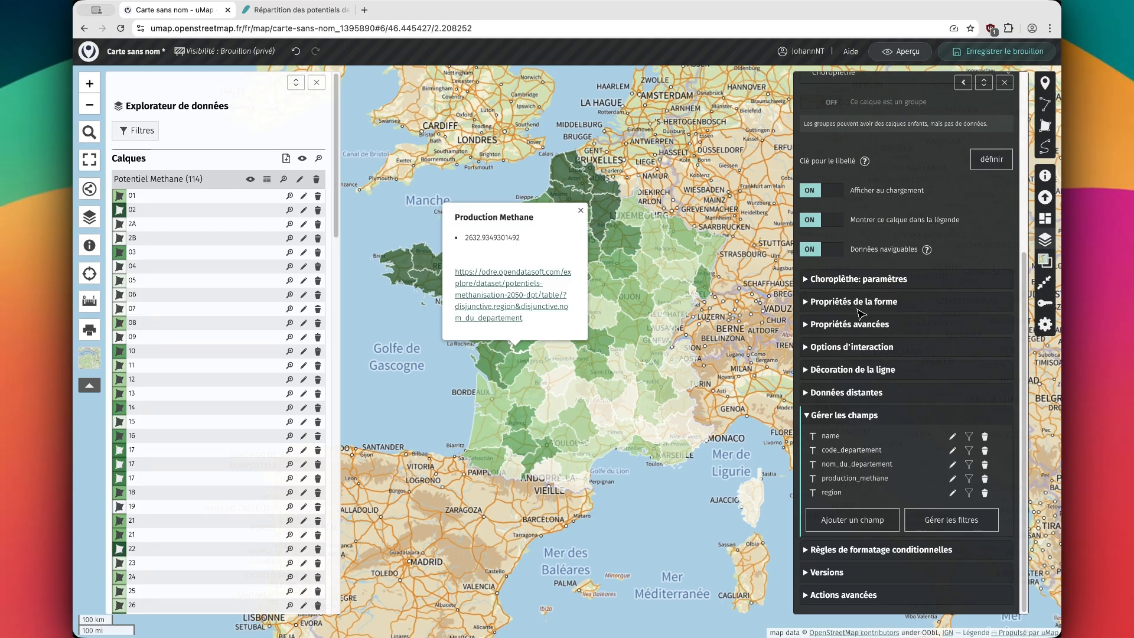
{"action": "left_click", "coordinate": [829, 281]}
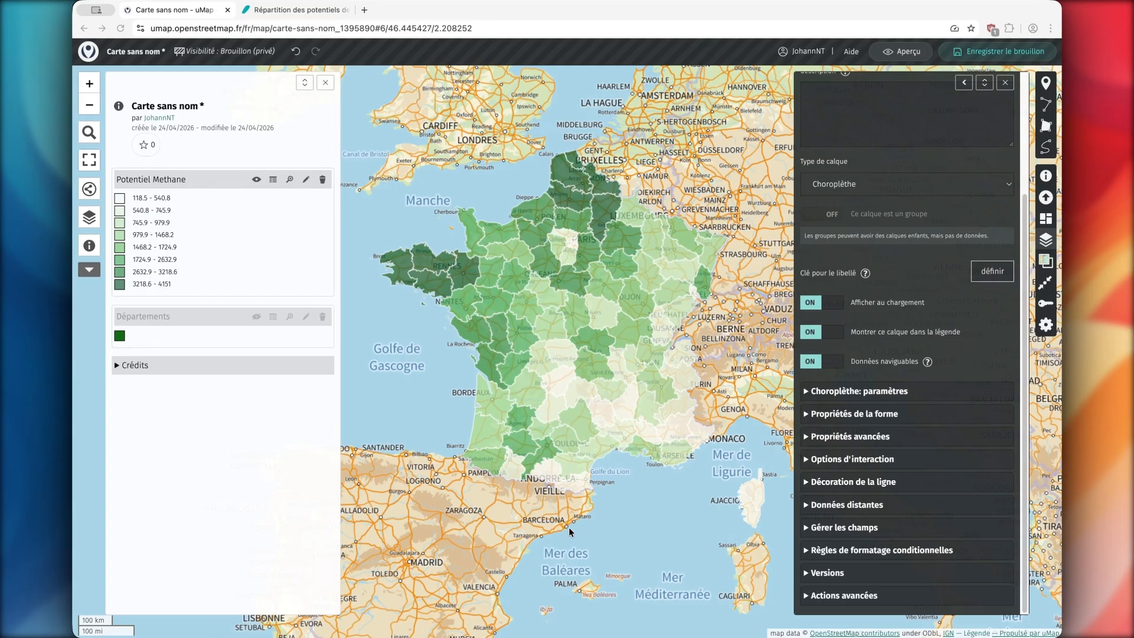
Step: Rename the map as "Carte Analyse Potentiel Methane en 2050"
{"action": "double_click", "coordinate": [166, 106]}
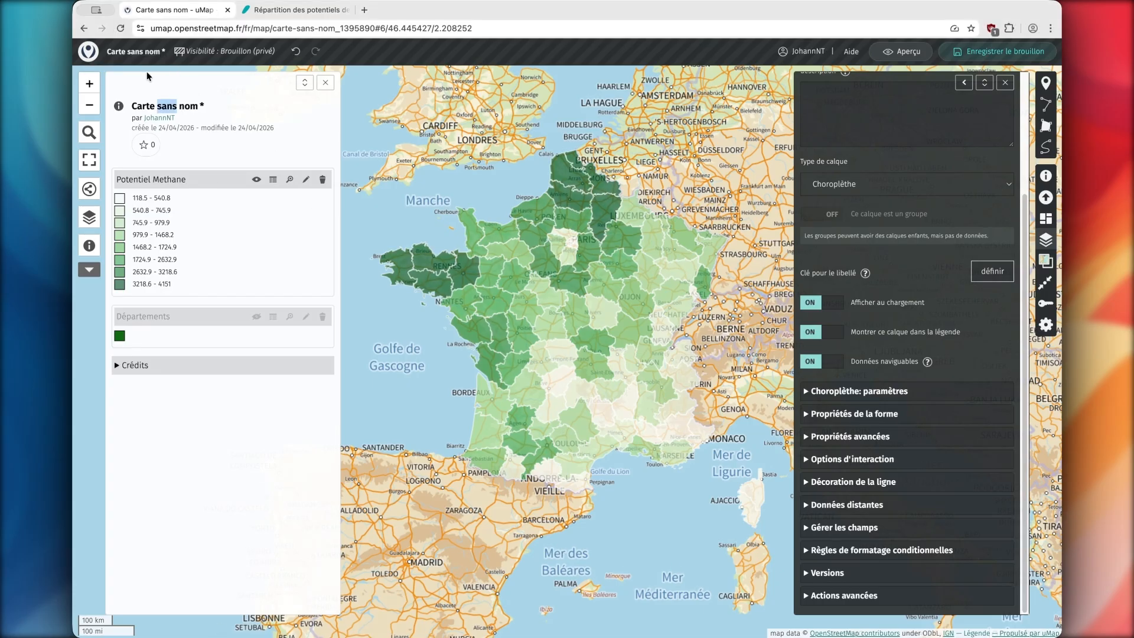
{"action": "left_click", "coordinate": [140, 54]}
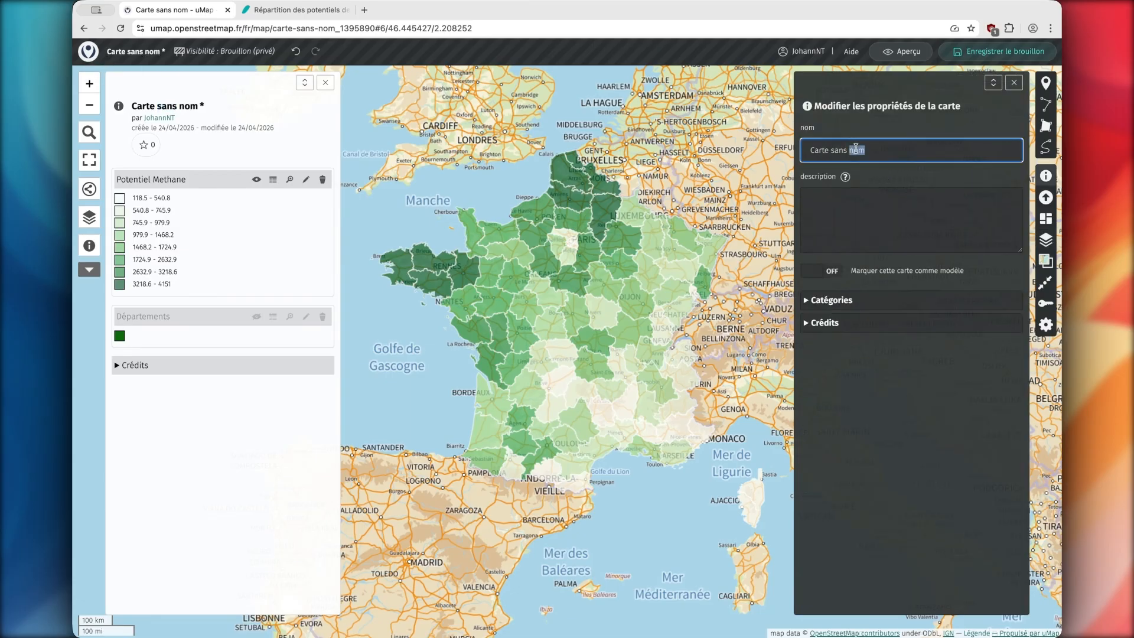
{"action": "triple_click", "coordinate": [855, 149]}
{"action": "type", "text": "Carte Analyse Potentiel"}
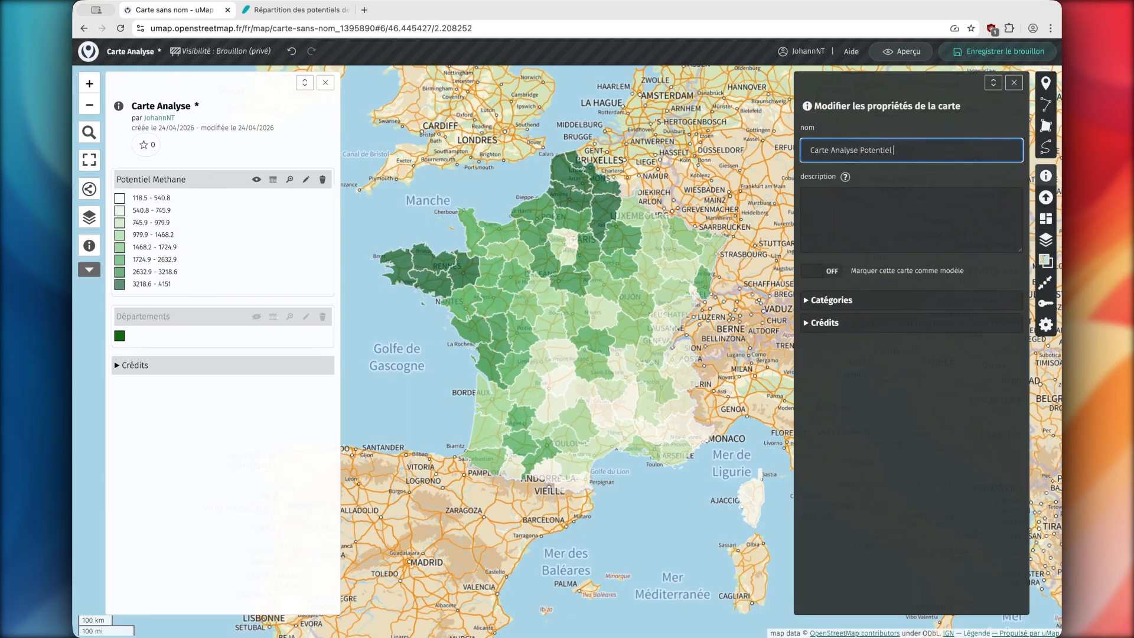
{"action": "type", "text": " Methane en "}
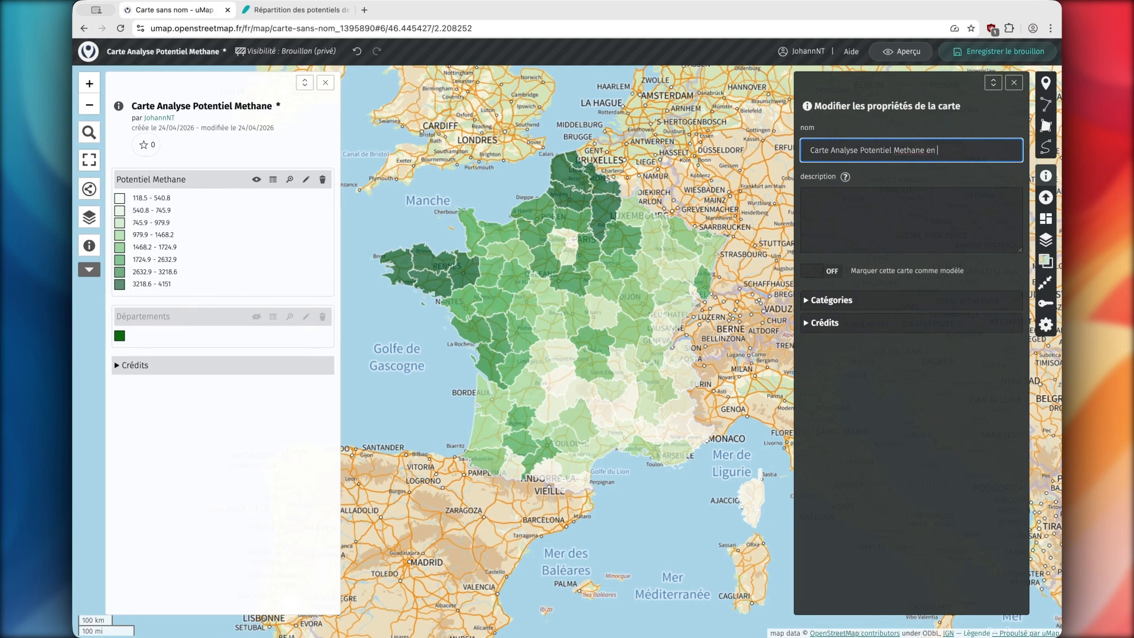
{"action": "type", "text": "2050"}
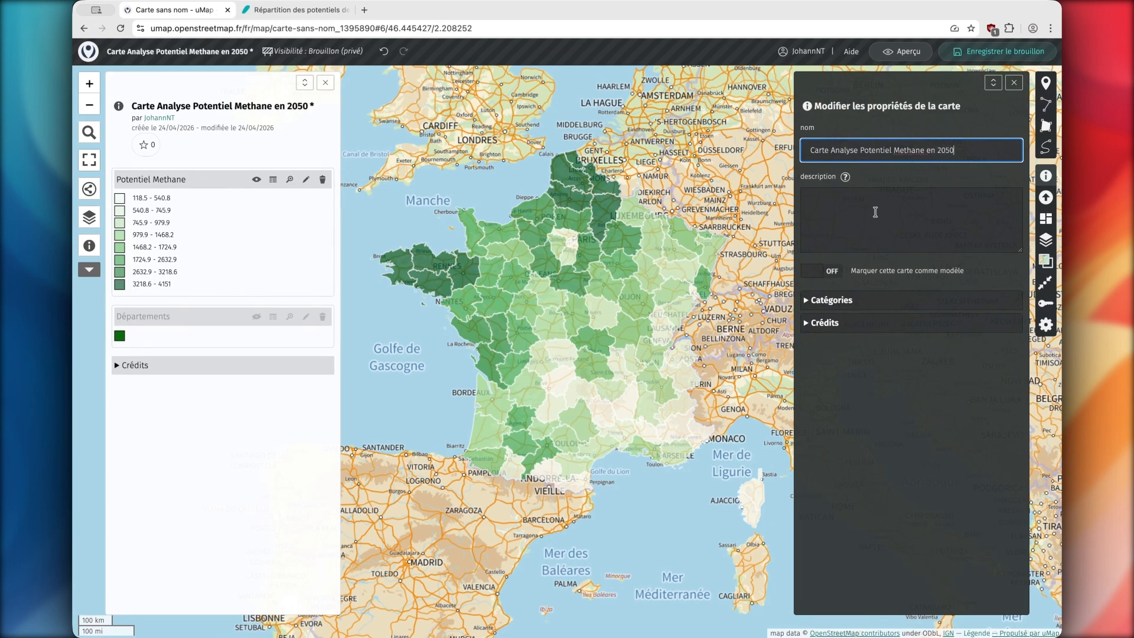
Step: Copy the two introductory paragraphs from the ODRÉ dataset's information page into the map's description and save the draft
{"action": "left_click", "coordinate": [875, 212]}
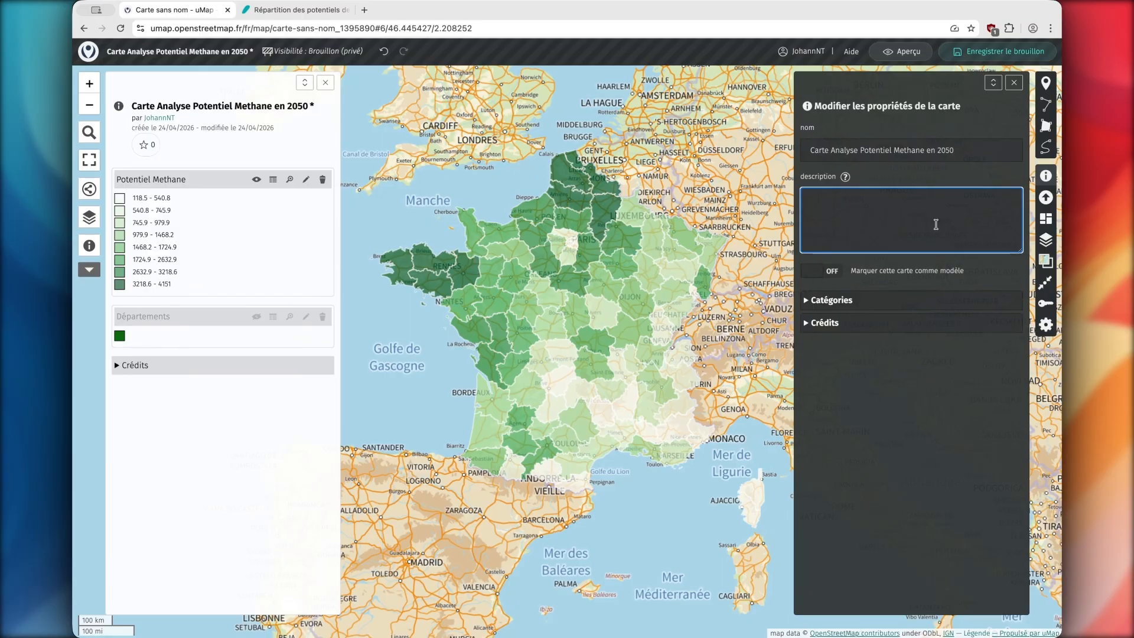
{"action": "left_click", "coordinate": [295, 9]}
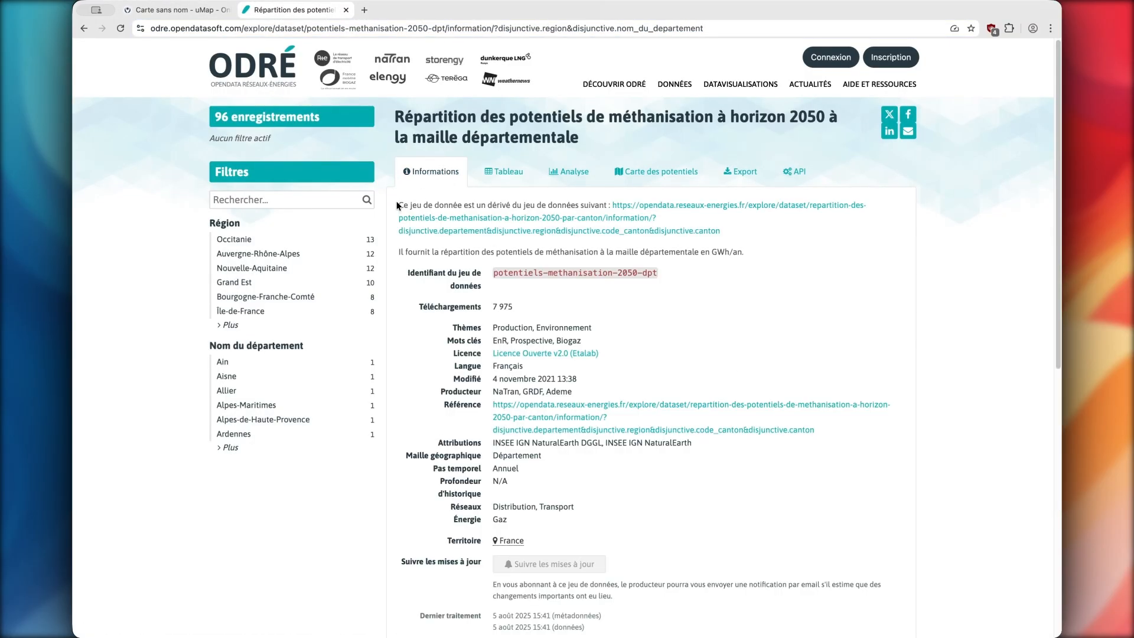
{"action": "left_click_drag", "start_coordinate": [398, 205], "coordinate": [784, 251]}
{"action": "key", "text": "ctrl+c"}
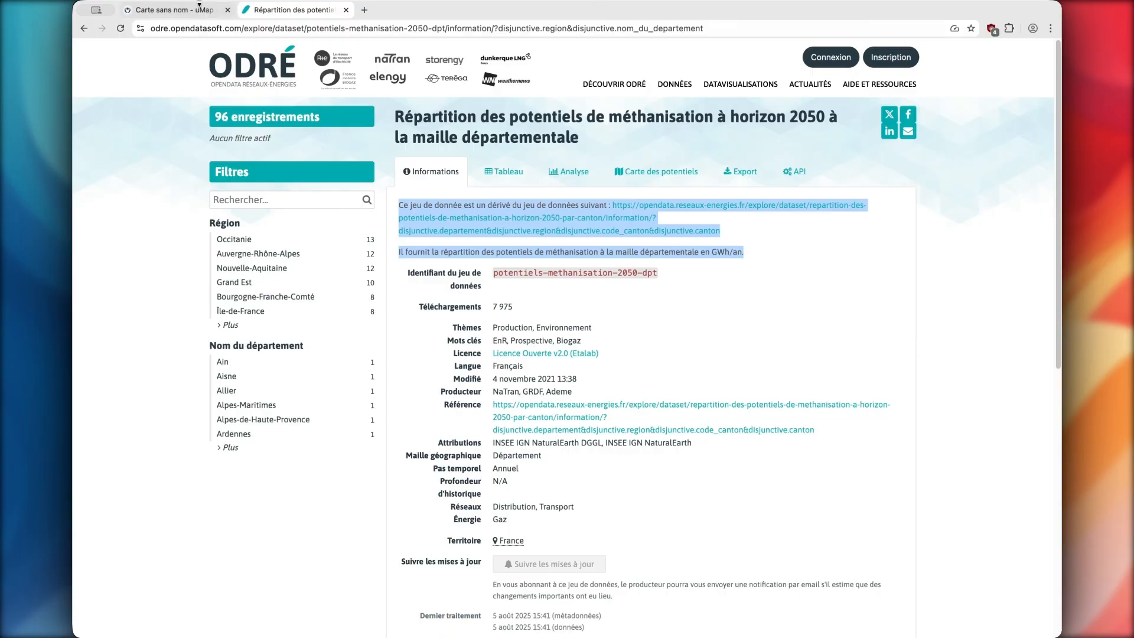
{"action": "left_click", "coordinate": [171, 9]}
{"action": "key", "text": "ctrl+v"}
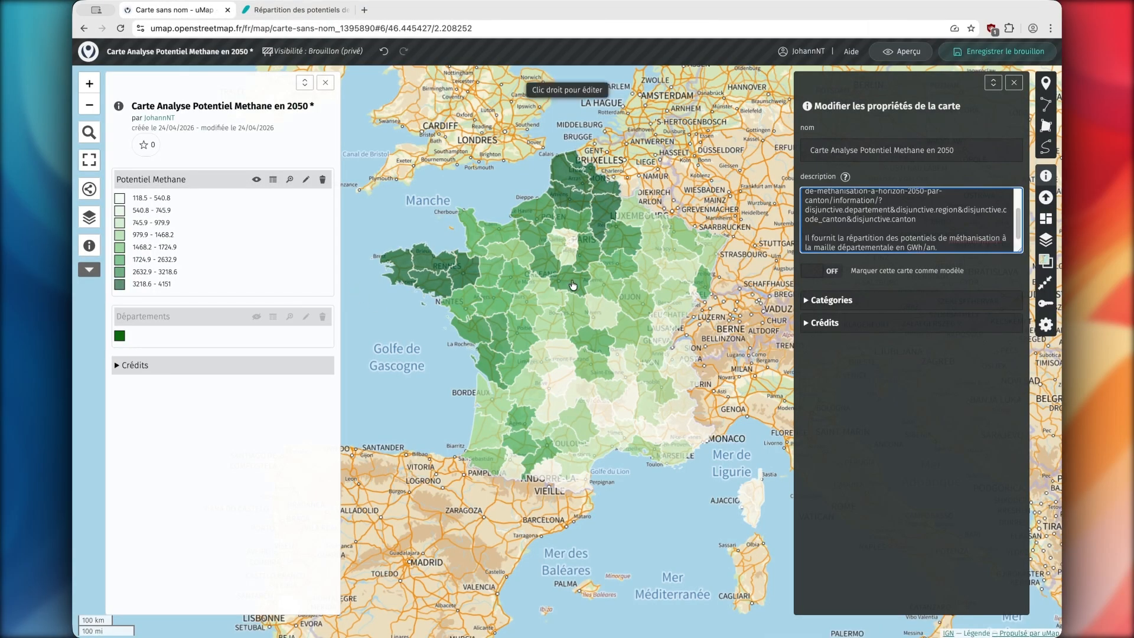
{"action": "left_click", "coordinate": [1014, 82]}
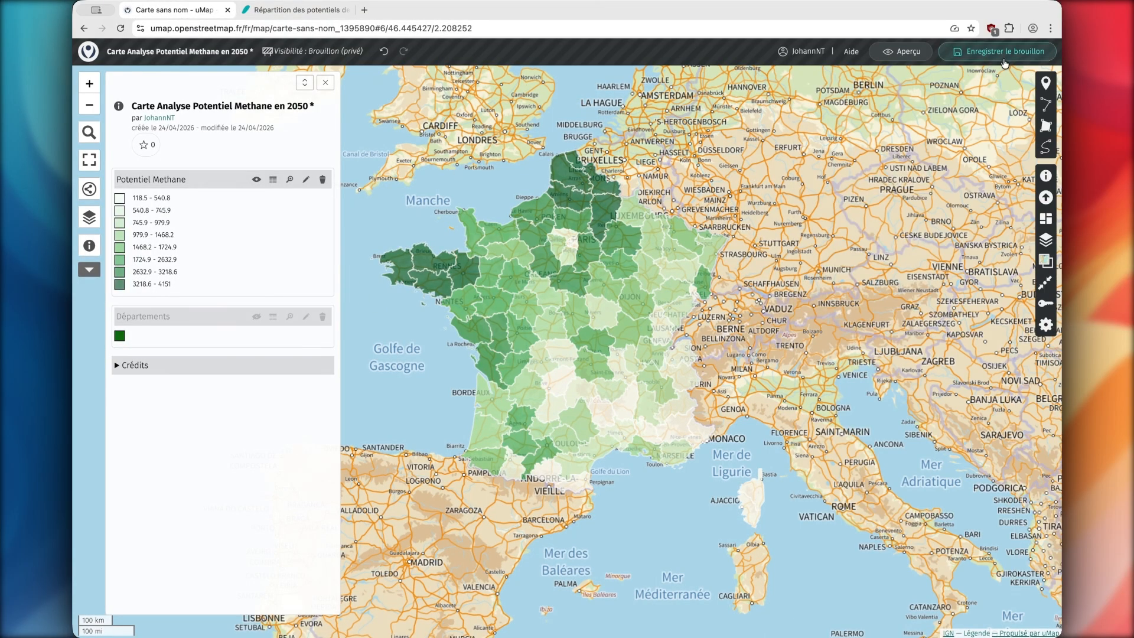
{"action": "left_click", "coordinate": [1001, 55]}
{"action": "left_click", "coordinate": [623, 94]}
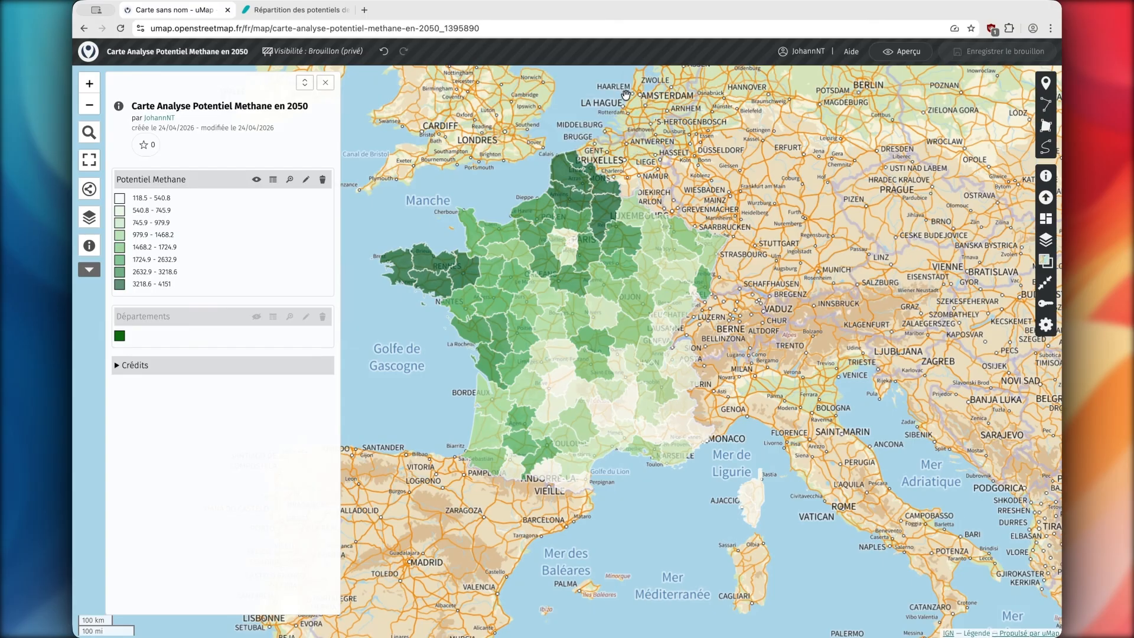
Step: Preview the map, check the popups of several departments, close the legend panel and return to edit mode
{"action": "left_click", "coordinate": [901, 52]}
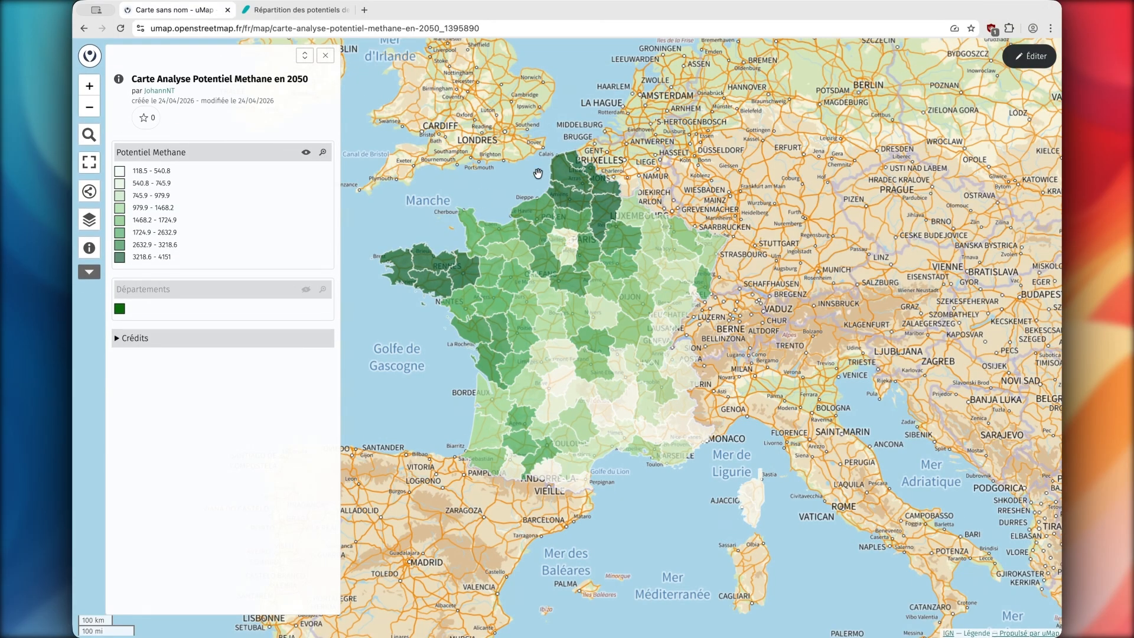
{"action": "left_click", "coordinate": [510, 279]}
{"action": "left_click", "coordinate": [562, 338]}
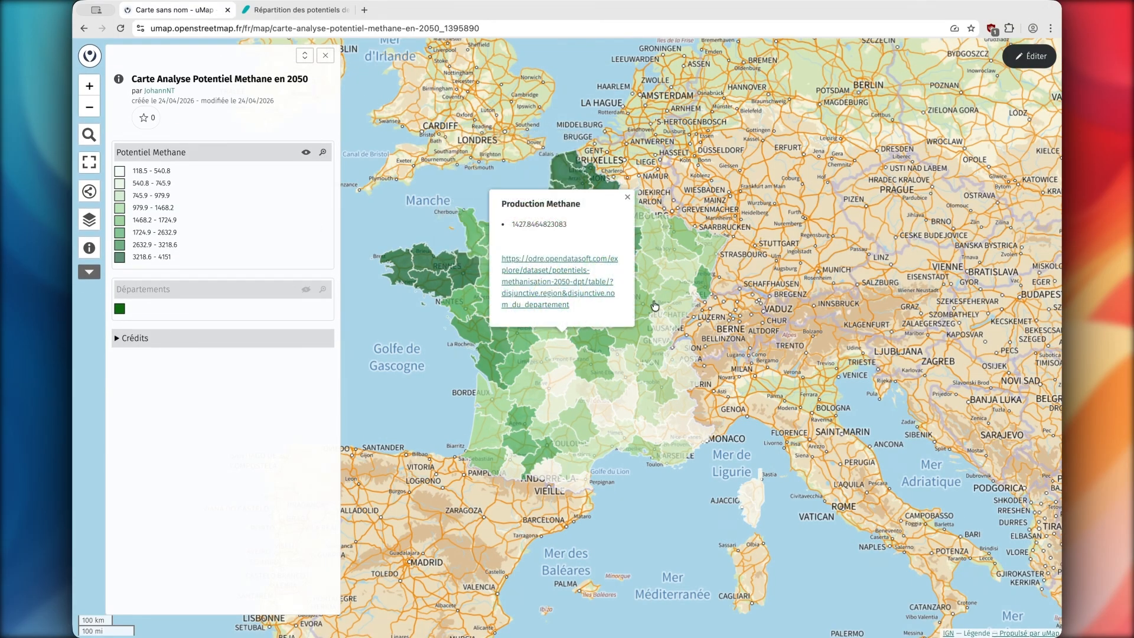
{"action": "left_click", "coordinate": [672, 302]}
{"action": "left_click", "coordinate": [555, 277]}
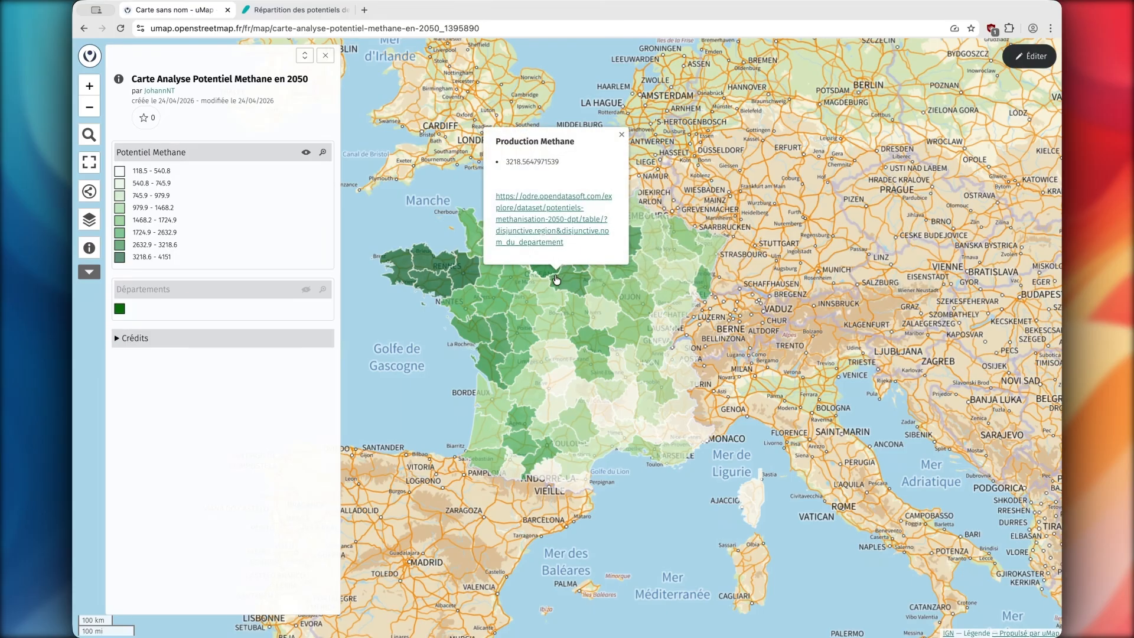
{"action": "left_click", "coordinate": [325, 55]}
{"action": "left_click", "coordinate": [1028, 57]}
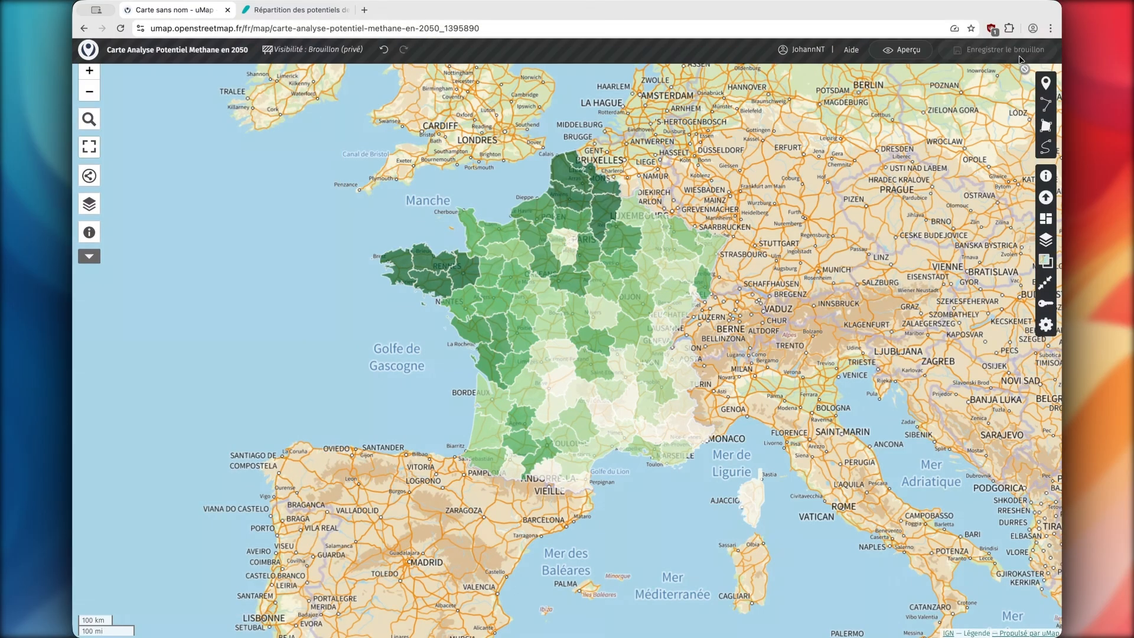
Step: Open the map's permissions and examine the choices for who can view it, without changing the setting
{"action": "left_click", "coordinate": [310, 56]}
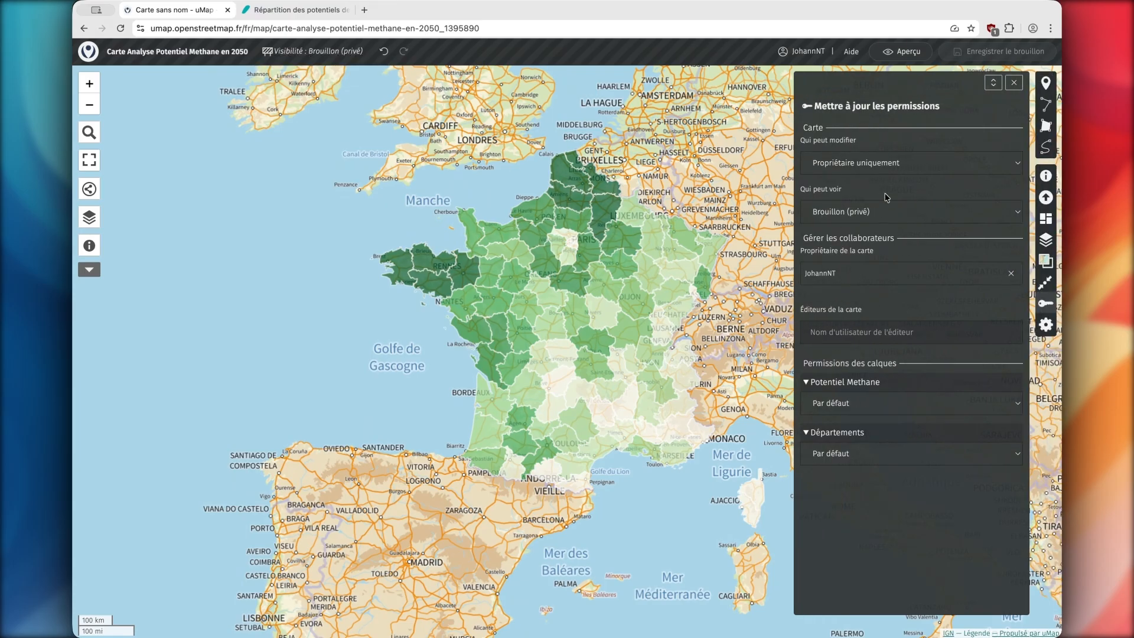
{"action": "left_click", "coordinate": [937, 216]}
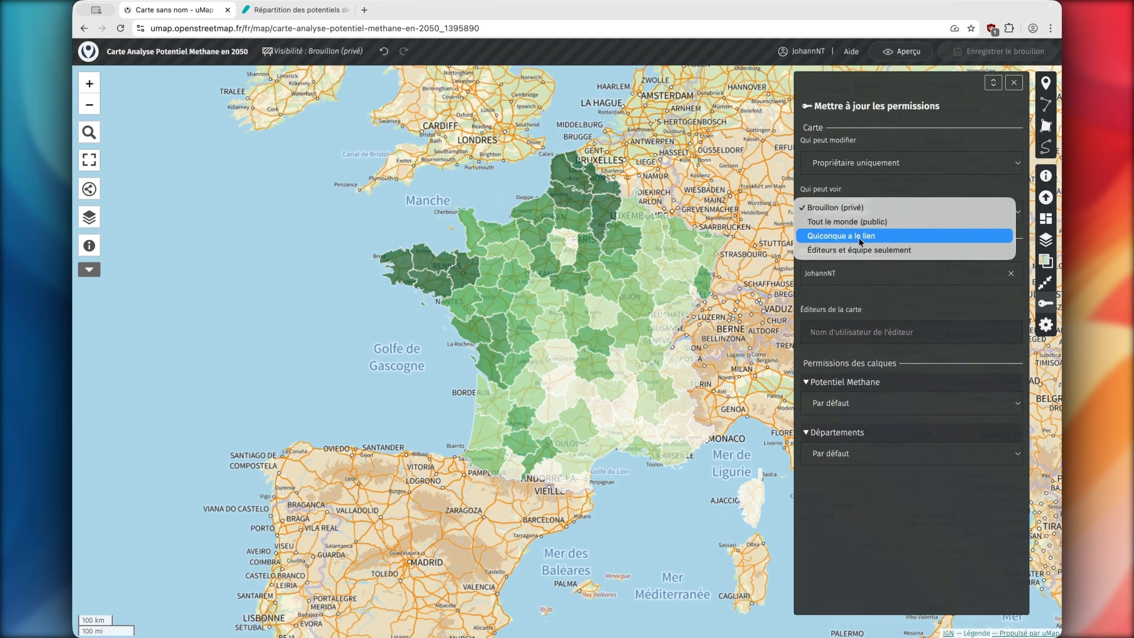
{"action": "left_click", "coordinate": [519, 214]}
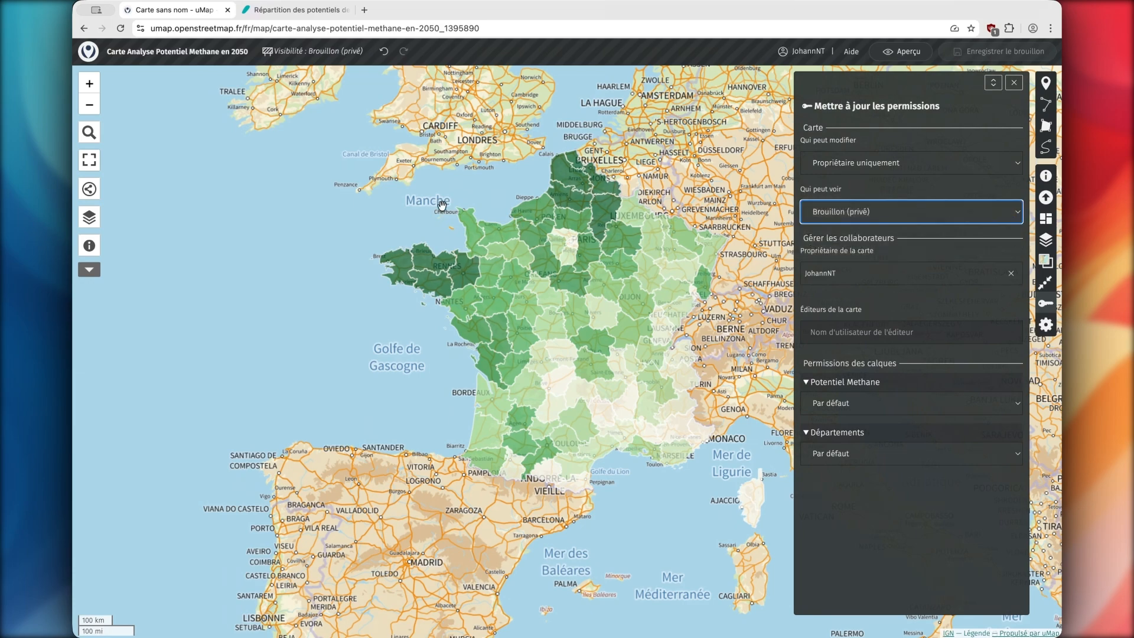
Step: Go to the uMap home page, open the personal map list and open sharing for "Carte Analyse Potentiel Methane en 2050"
{"action": "left_click", "coordinate": [89, 53]}
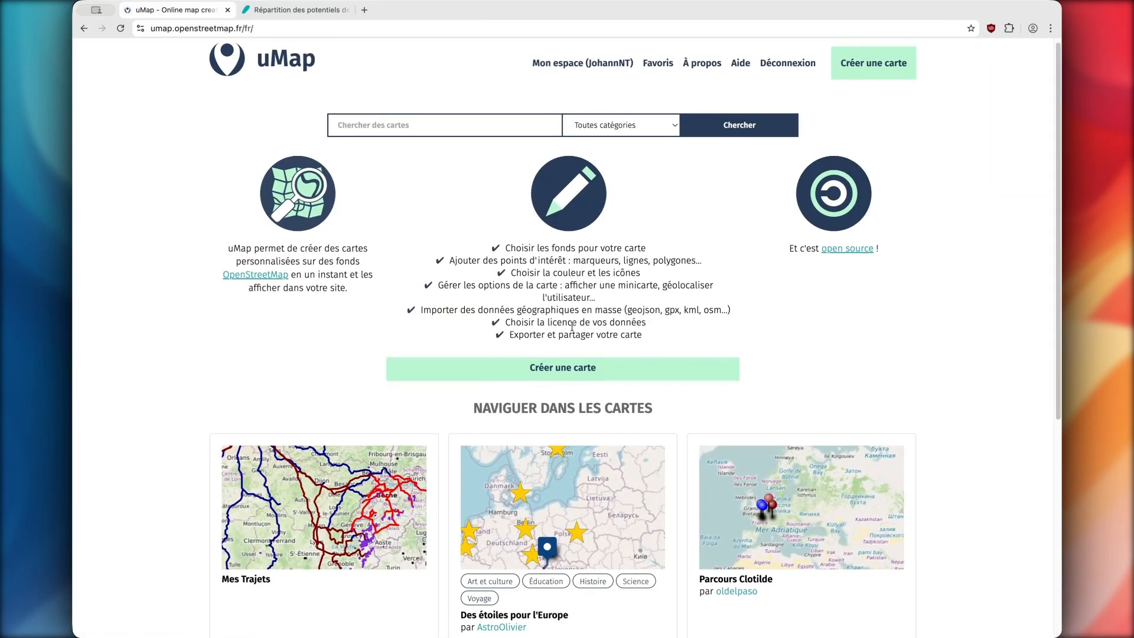
{"action": "scroll", "coordinate": [511, 515], "scroll_direction": "down", "scroll_amount": 2}
{"action": "scroll", "coordinate": [435, 397], "scroll_direction": "down", "scroll_amount": 2}
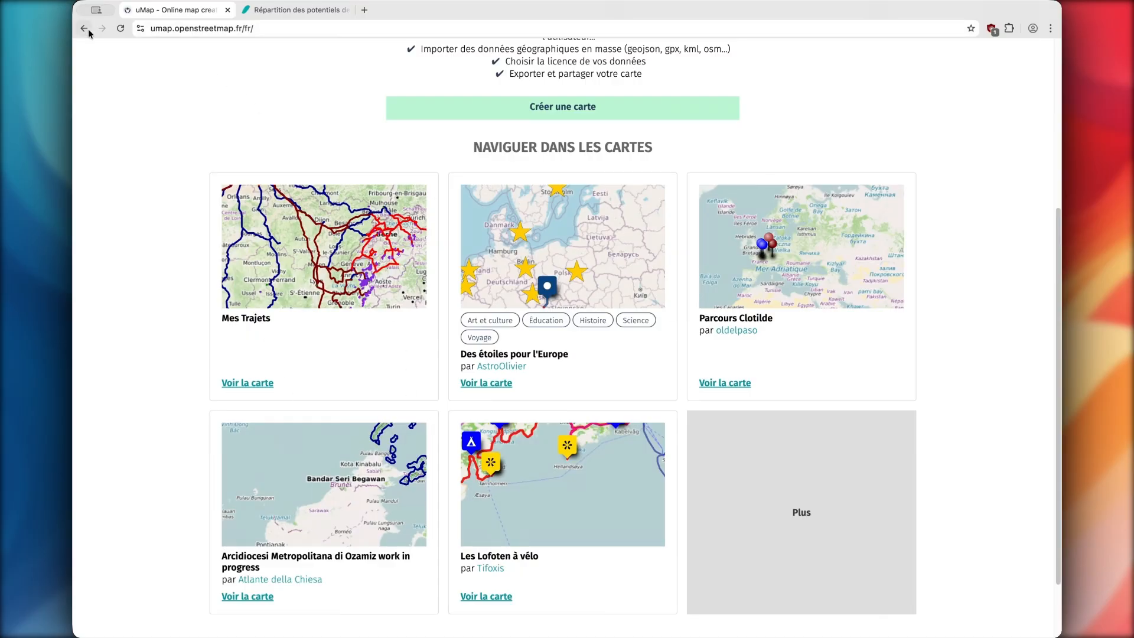
{"action": "scroll", "coordinate": [692, 164], "scroll_direction": "up", "scroll_amount": 5}
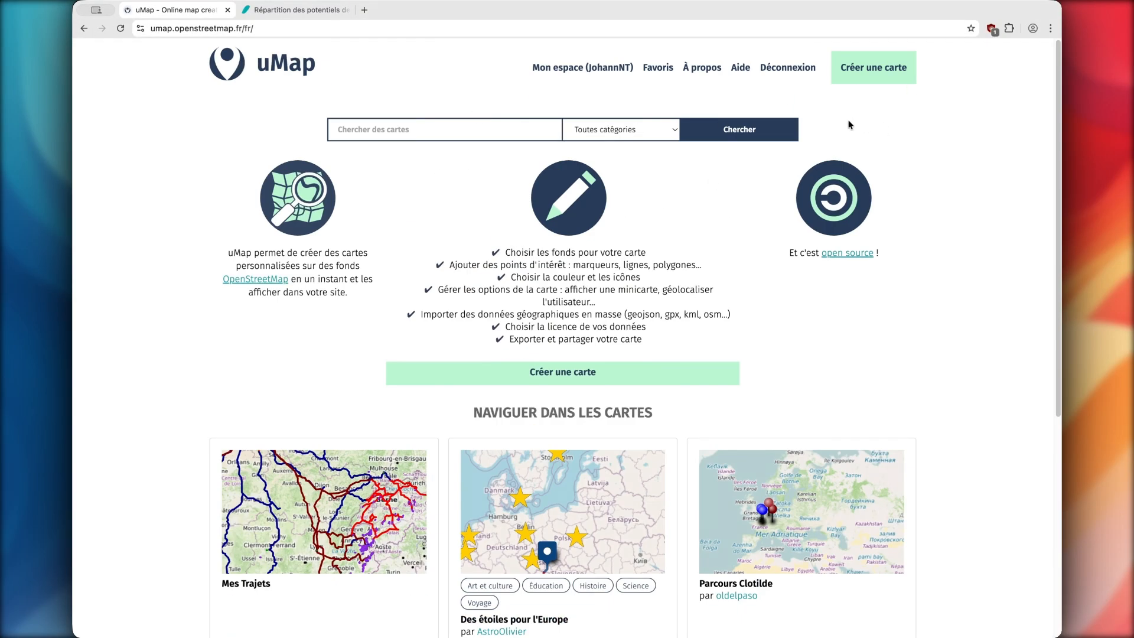
{"action": "left_click", "coordinate": [558, 75]}
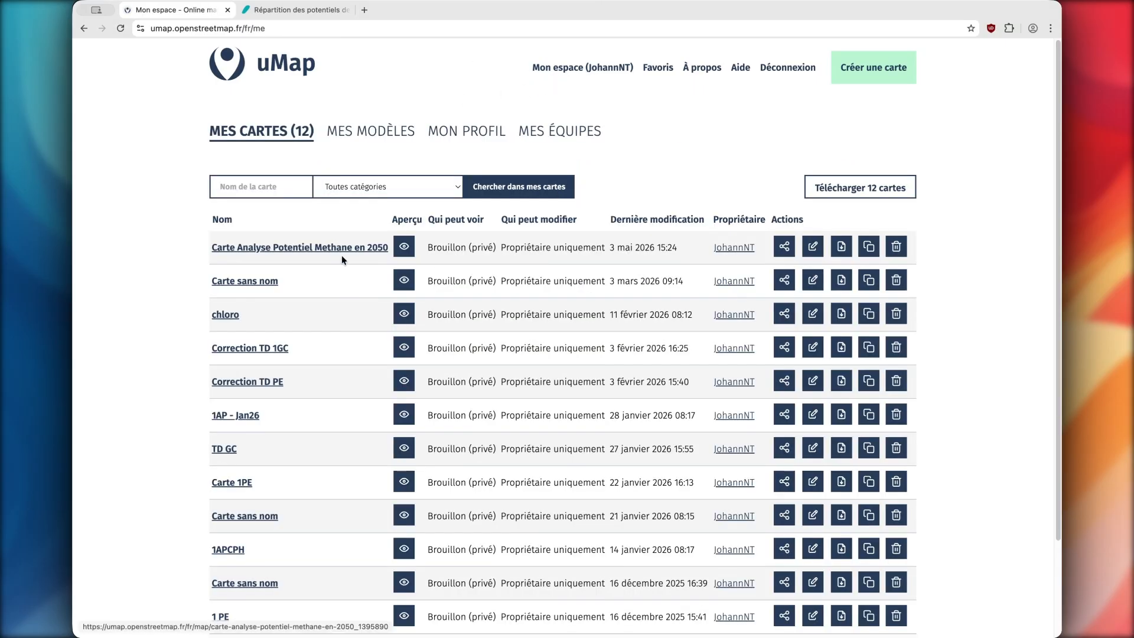
{"action": "left_click", "coordinate": [784, 246]}
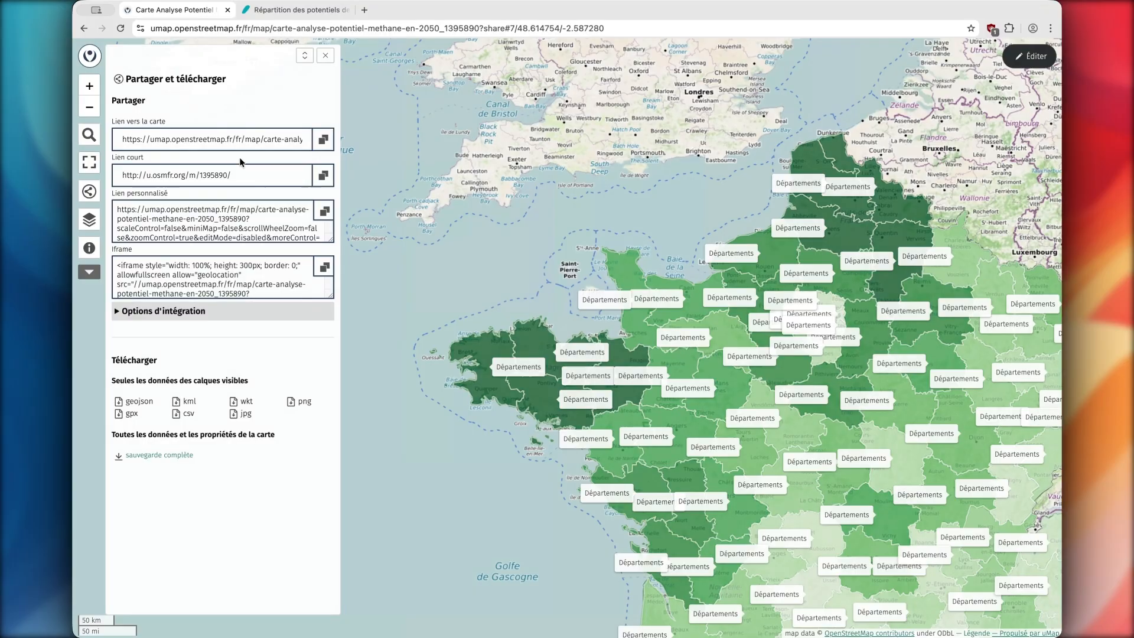
Step: Review the map's embedding options and download a complete backup of its data and properties
{"action": "left_click", "coordinate": [223, 311]}
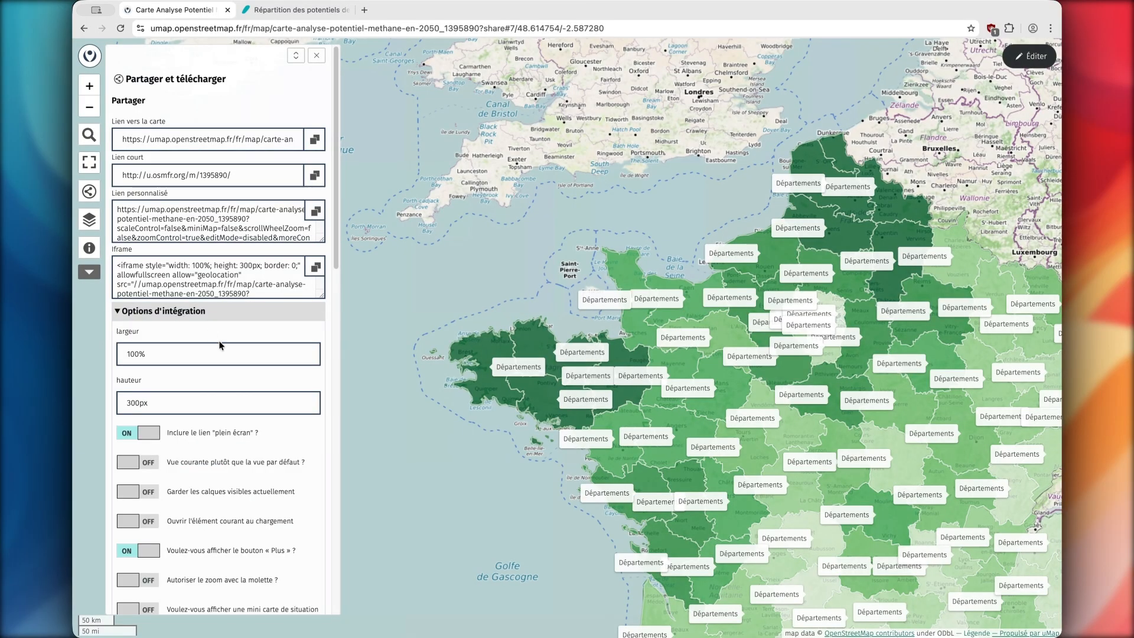
{"action": "scroll", "coordinate": [235, 450], "scroll_direction": "down", "scroll_amount": 15}
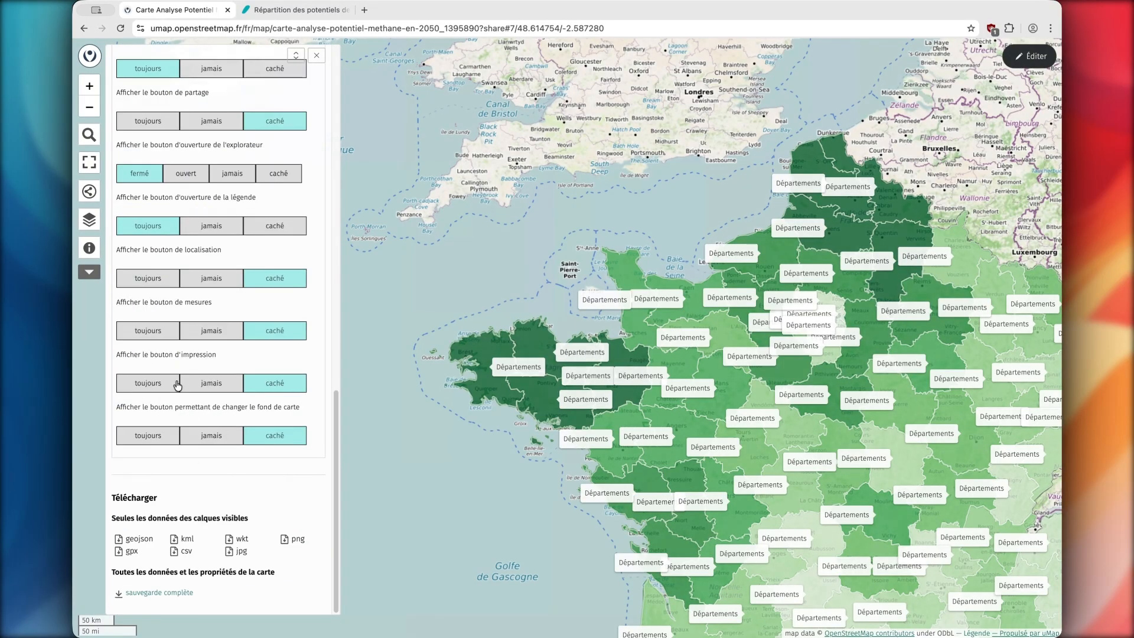
{"action": "scroll", "coordinate": [177, 385], "scroll_direction": "up", "scroll_amount": 15}
{"action": "scroll", "coordinate": [99, 271], "scroll_direction": "up", "scroll_amount": 3}
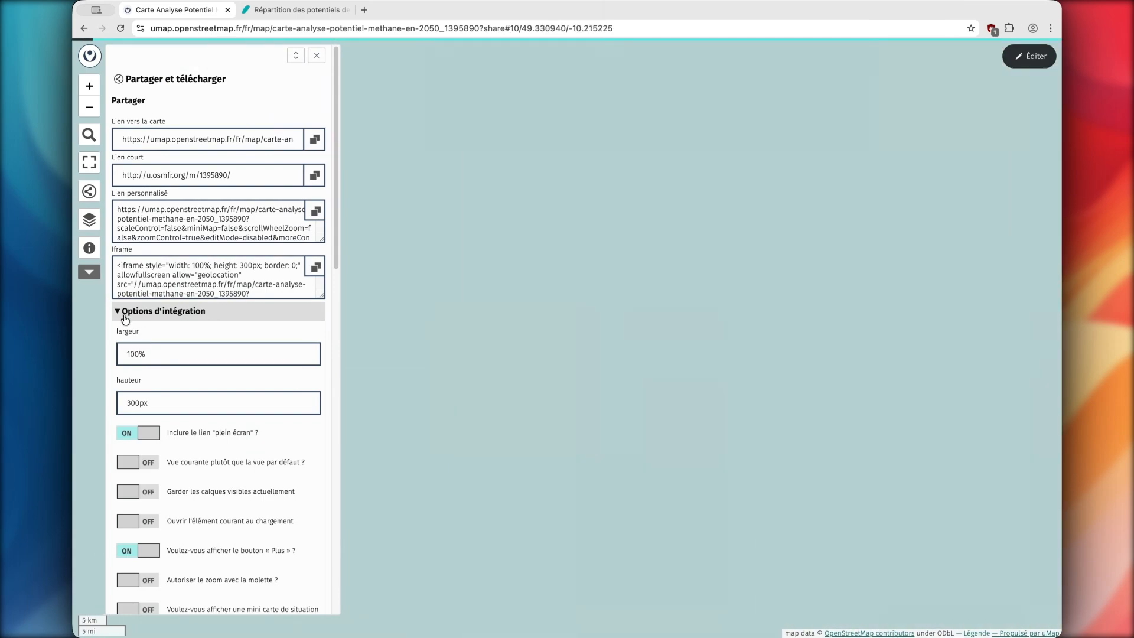
{"action": "left_click", "coordinate": [122, 314]}
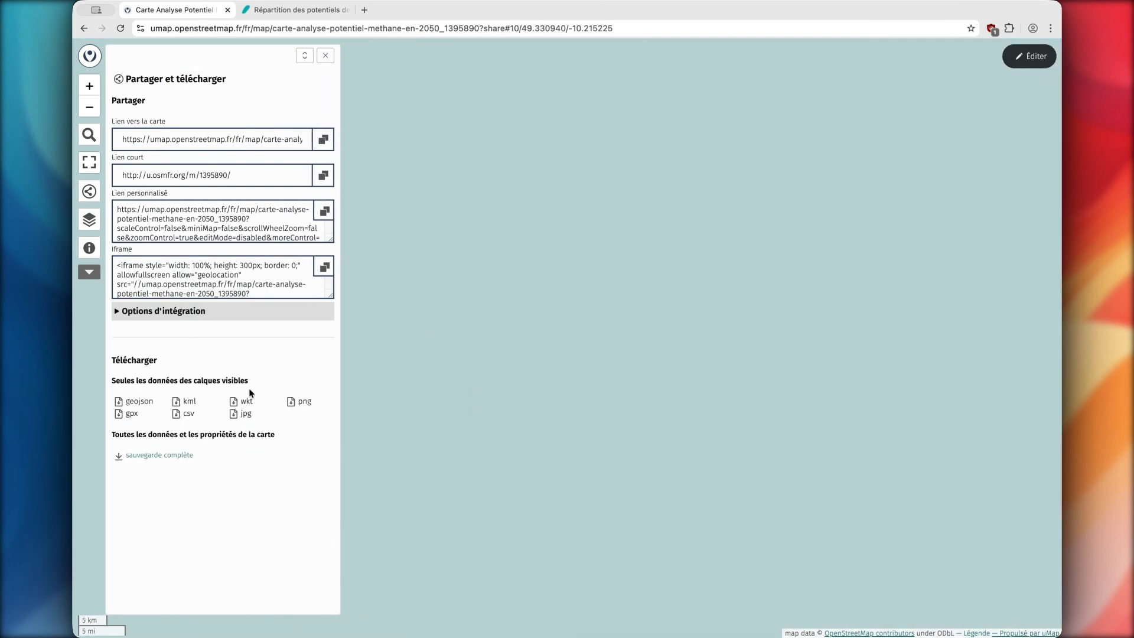
{"action": "left_click", "coordinate": [176, 462]}
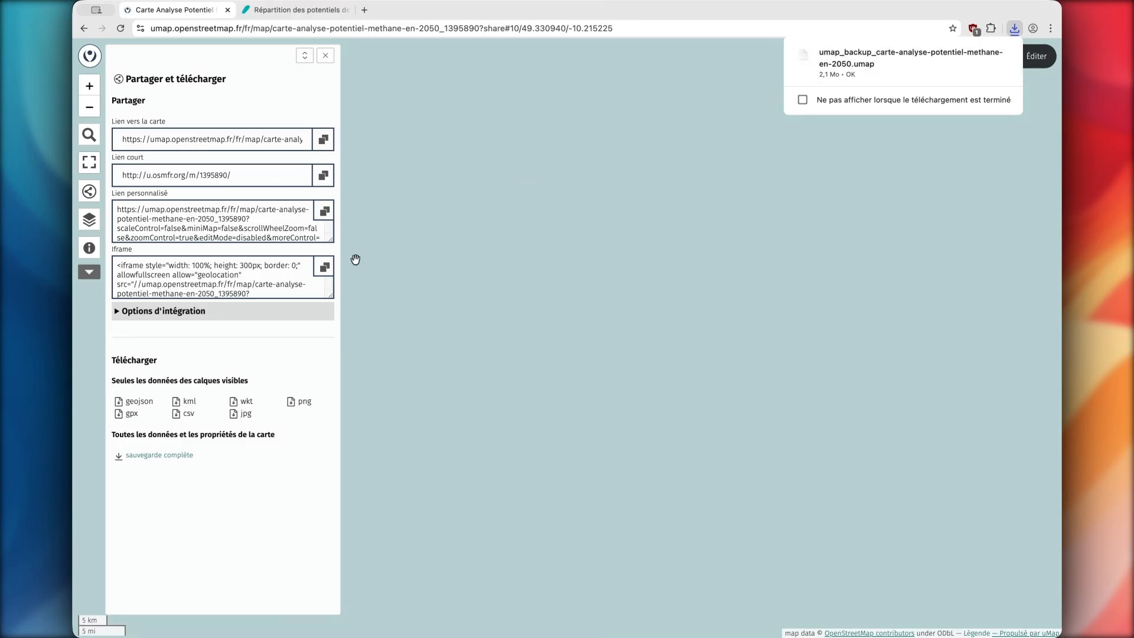
Step: Return to the uMap home page and create a new blank map
{"action": "left_click", "coordinate": [89, 56]}
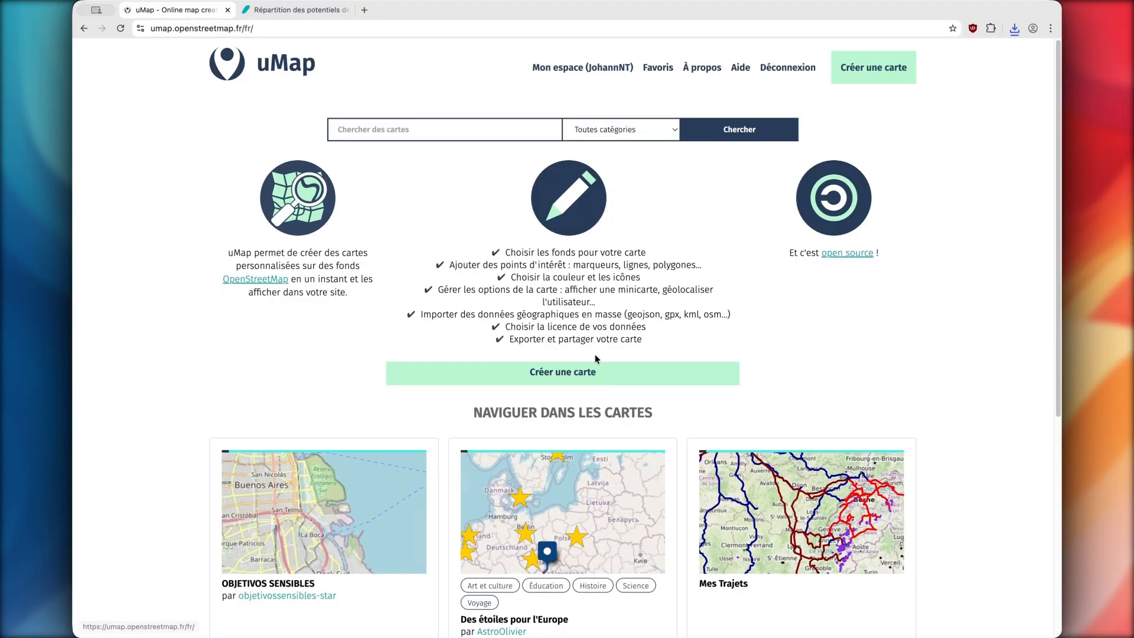
{"action": "left_click", "coordinate": [597, 368]}
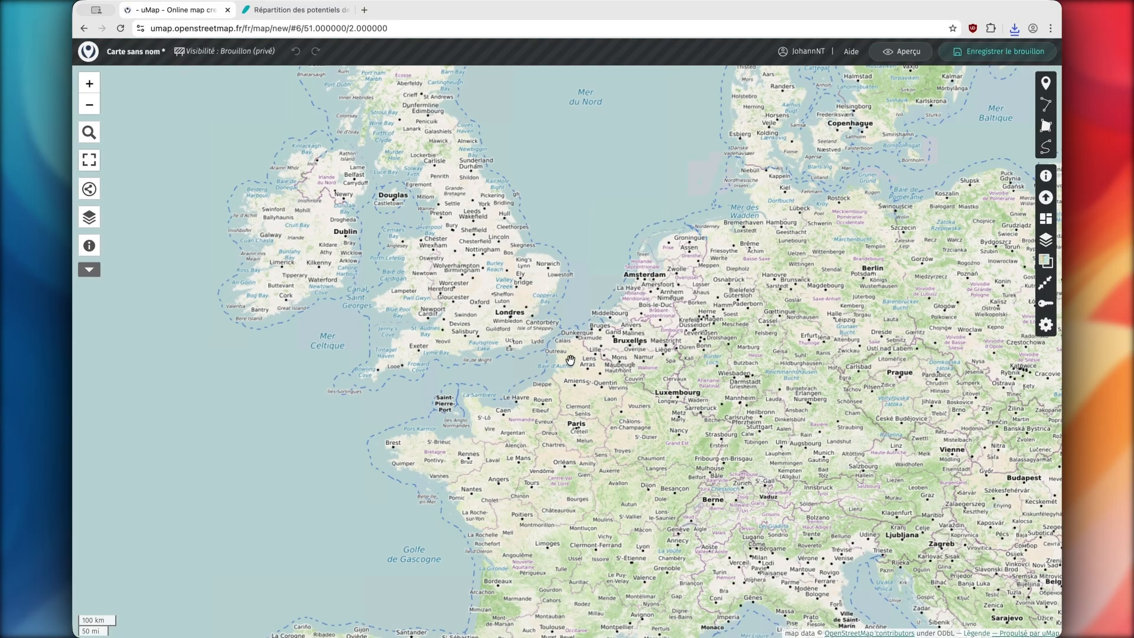
{"action": "scroll", "coordinate": [572, 359], "scroll_direction": "up", "scroll_amount": 2}
{"action": "scroll", "coordinate": [571, 359], "scroll_direction": "down", "scroll_amount": 2}
Step: Import the backup umap_backup_carte-analyse-potentiel-methane-en-2050.umap into the new map in umap format, and dismiss the import message and settings
{"action": "left_click", "coordinate": [1043, 200]}
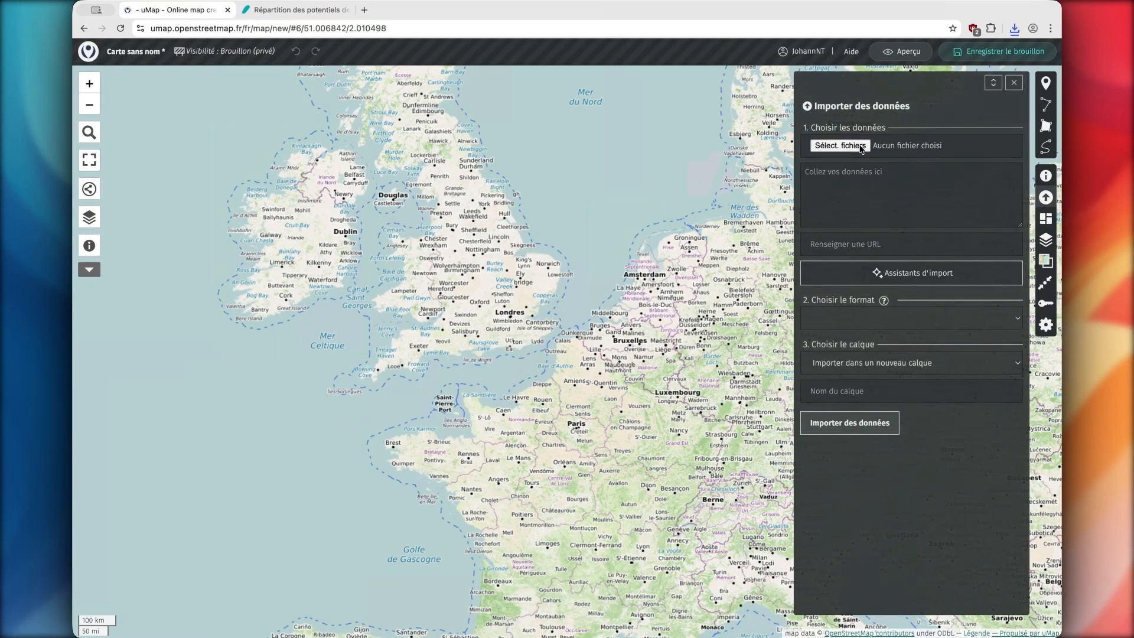
{"action": "left_click", "coordinate": [840, 145]}
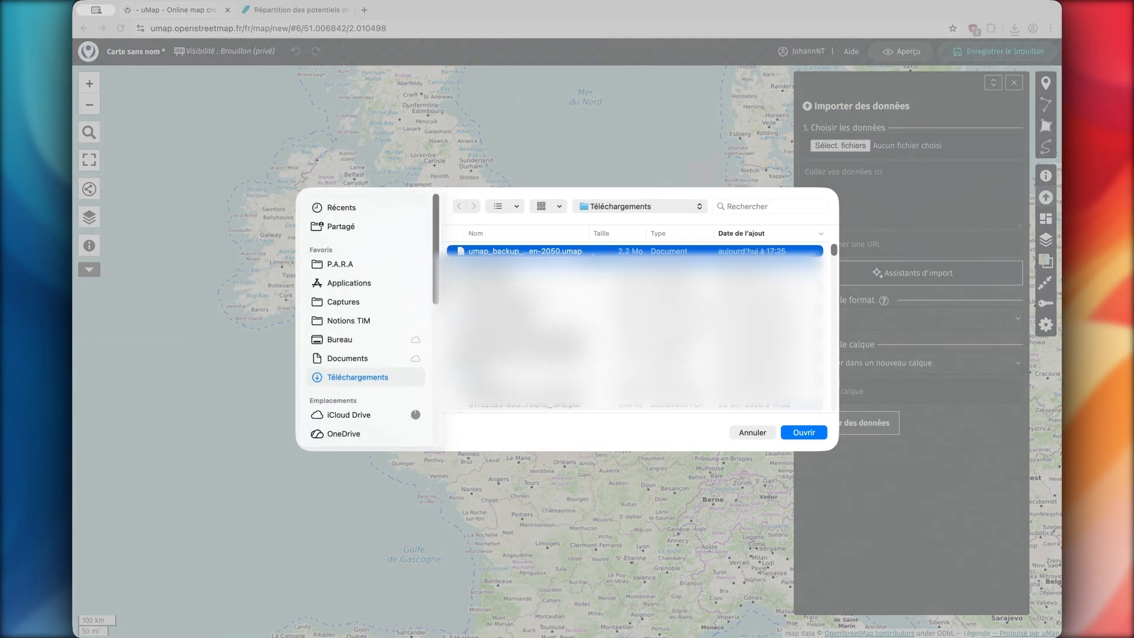
{"action": "left_click", "coordinate": [807, 432]}
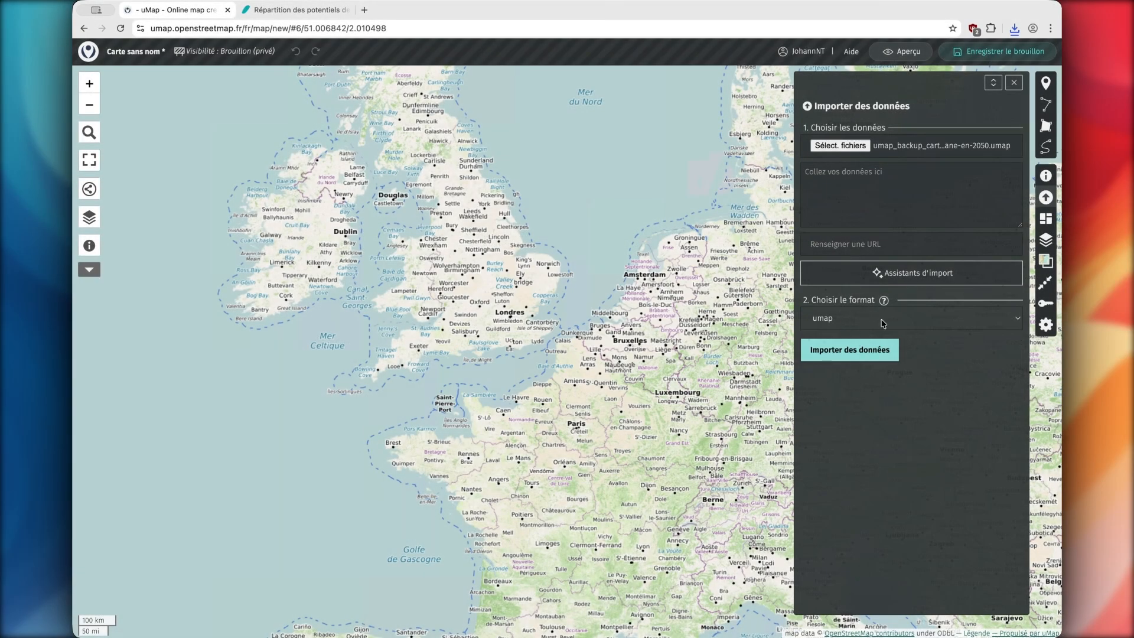
{"action": "left_click", "coordinate": [884, 354]}
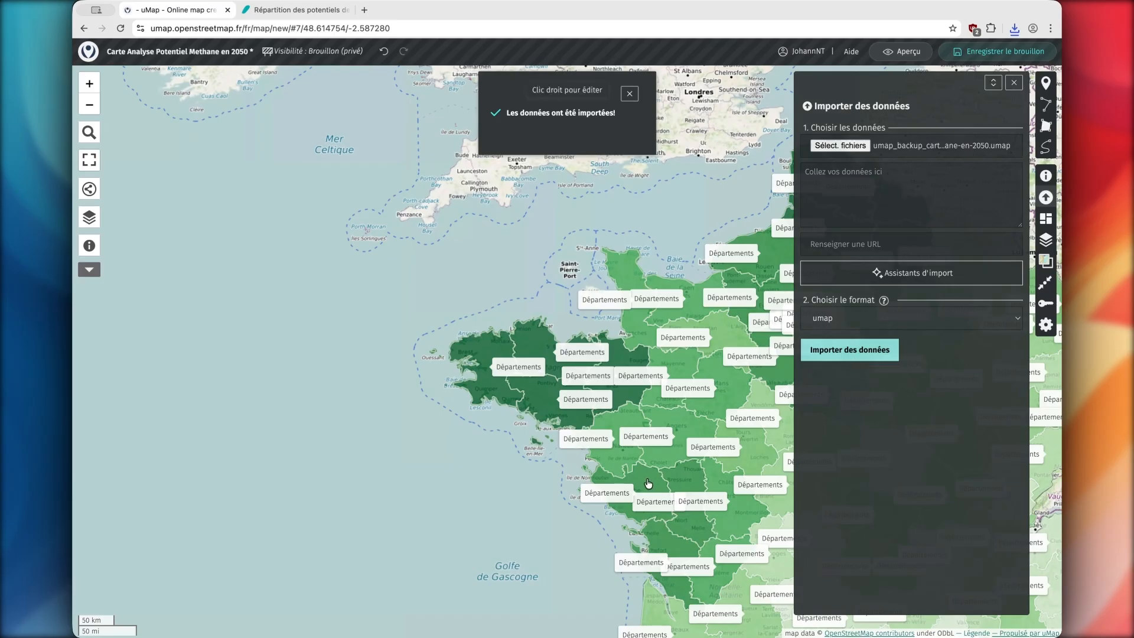
{"action": "left_click_drag", "start_coordinate": [692, 199], "coordinate": [423, 177]}
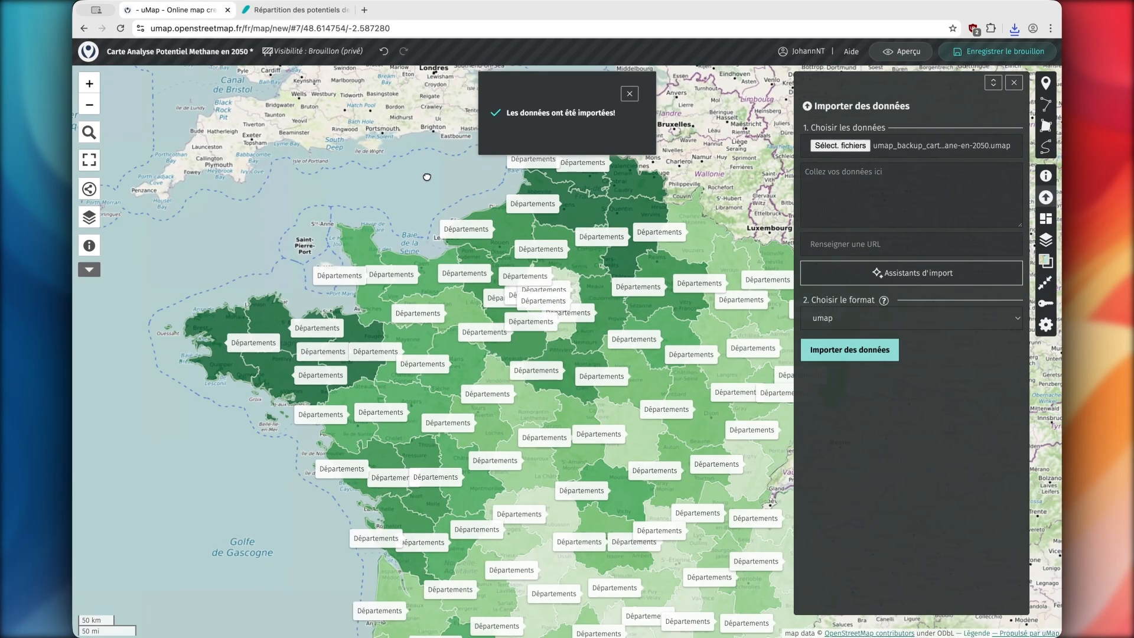
{"action": "left_click", "coordinate": [627, 94]}
{"action": "left_click", "coordinate": [1014, 83]}
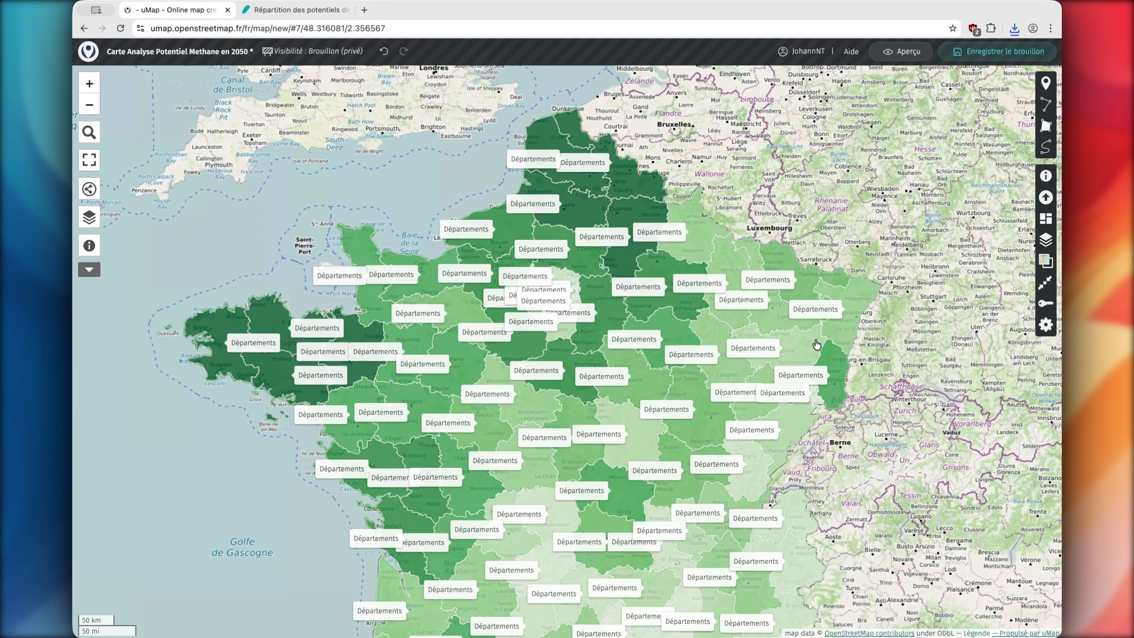
Step: Check the methane production popups of several departments in northern France on the imported map
{"action": "left_click", "coordinate": [696, 282]}
{"action": "left_click", "coordinate": [412, 169]}
{"action": "left_click", "coordinate": [544, 244]}
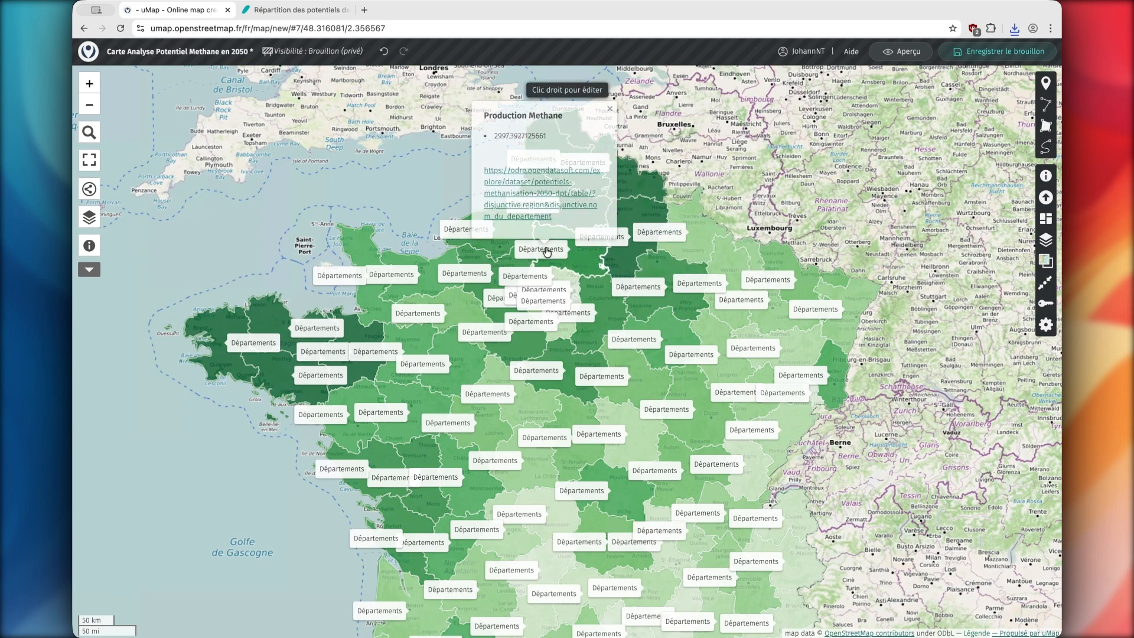
Step: Hide the Départements layer in the data explorer, check the popups of a few departments and close the explorer
{"action": "left_click", "coordinate": [86, 193]}
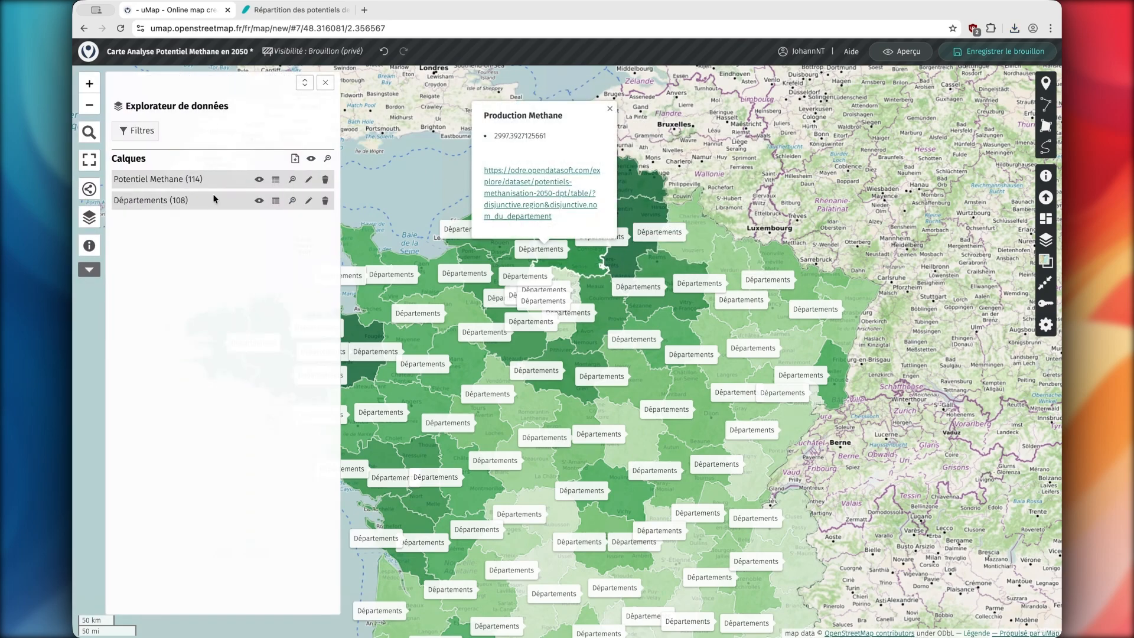
{"action": "left_click", "coordinate": [259, 201]}
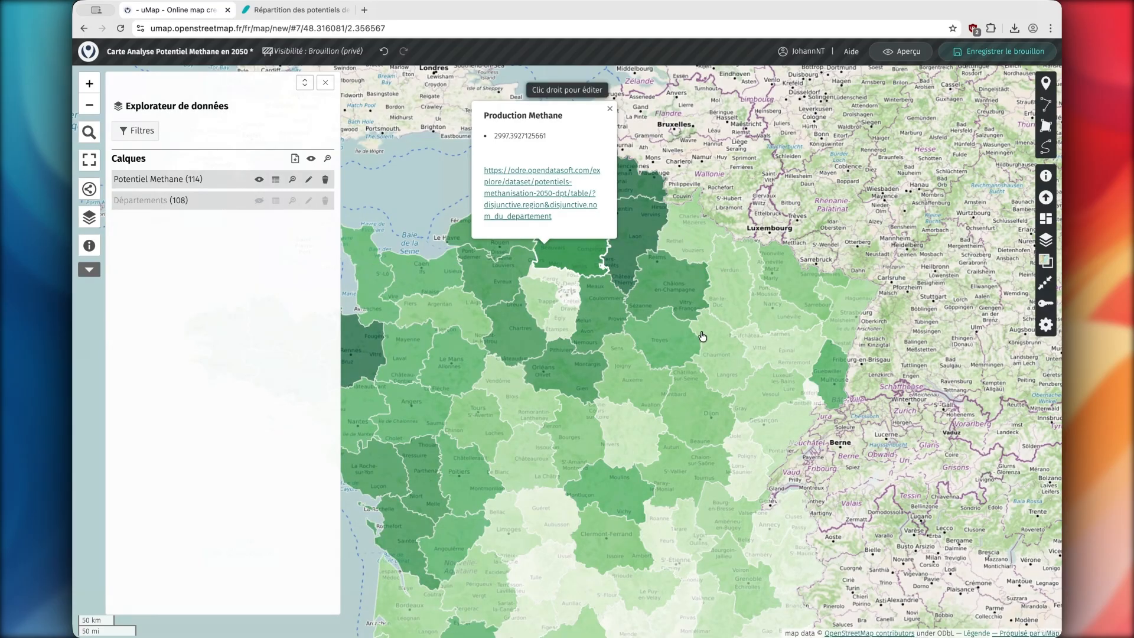
{"action": "left_click", "coordinate": [663, 373]}
{"action": "left_click", "coordinate": [526, 400]}
{"action": "left_click", "coordinate": [444, 356]}
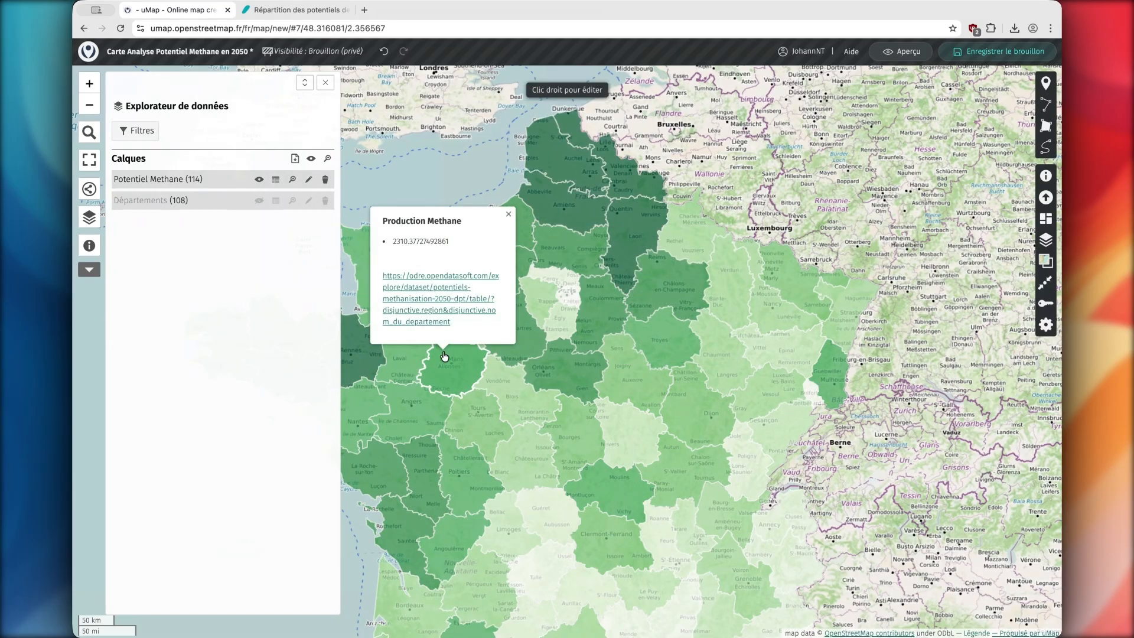
{"action": "left_click", "coordinate": [325, 83]}
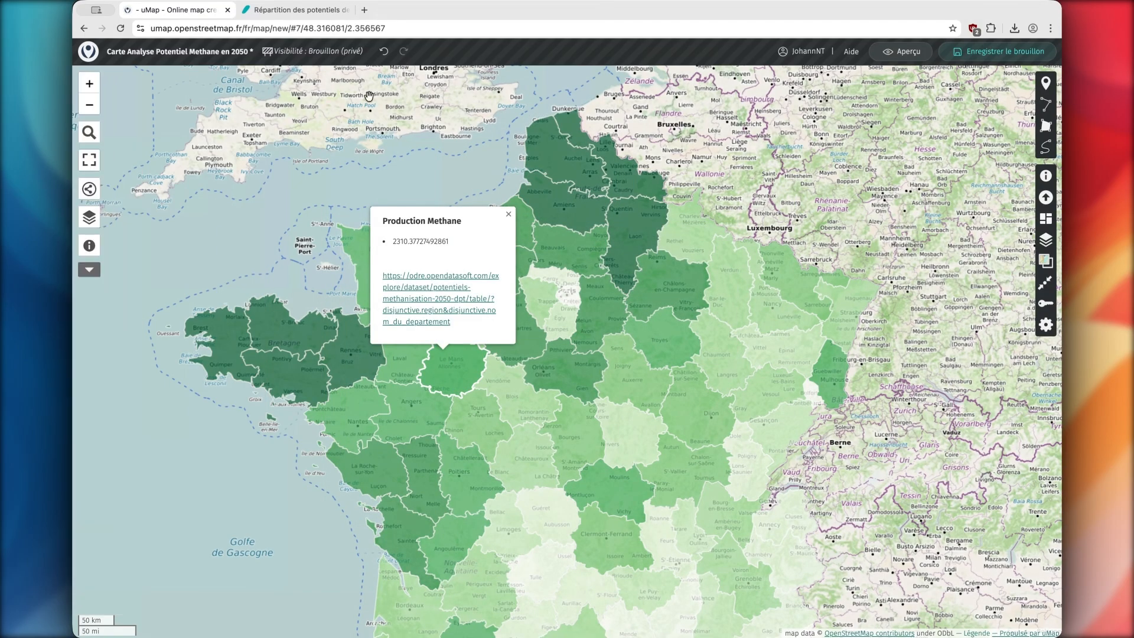